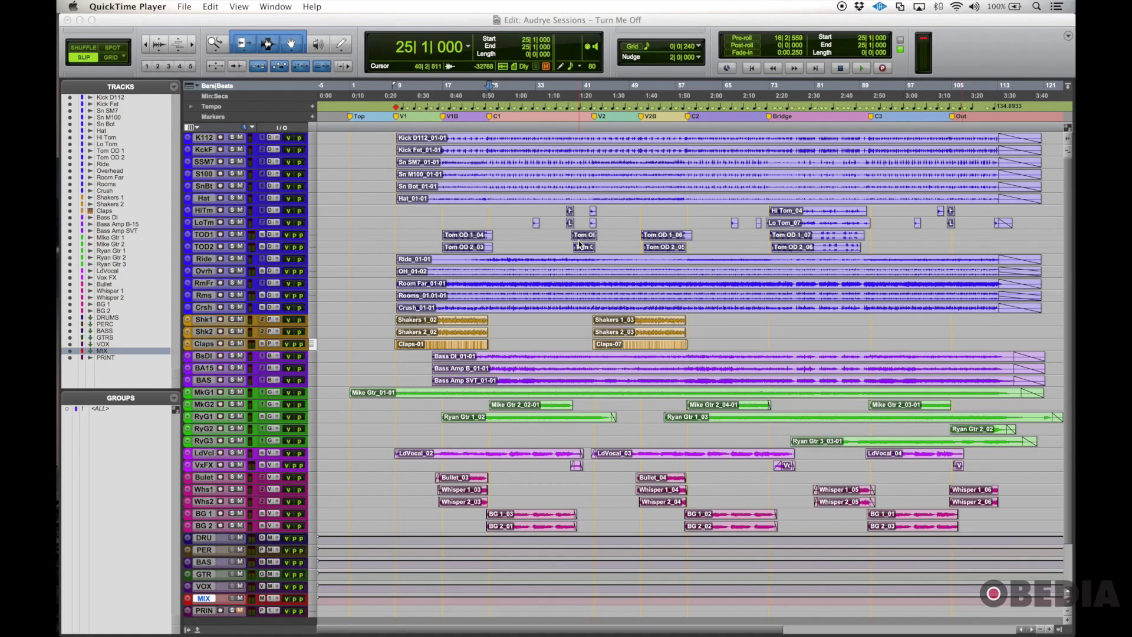
Bring Pro Tools forward into the Mix window and scroll across the DRUMS, PERC, BASS, GTRS, VOX and MIX strips
left_click(539, 247)
key("super+equal")
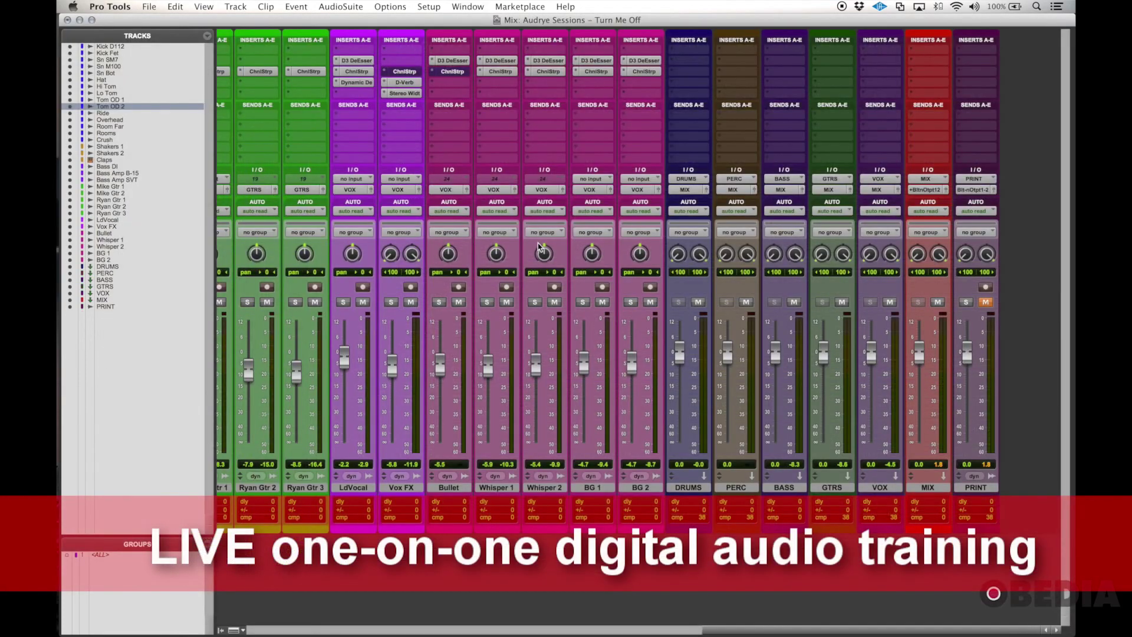
scroll(712, 161, "left", 15)
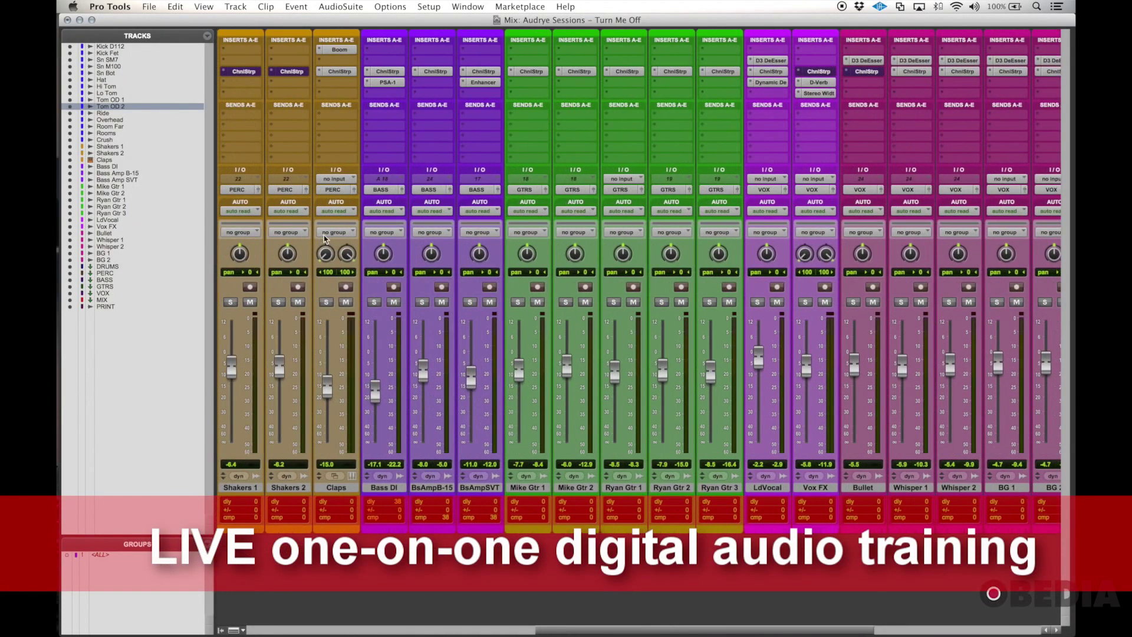
scroll(324, 239, "right", 15)
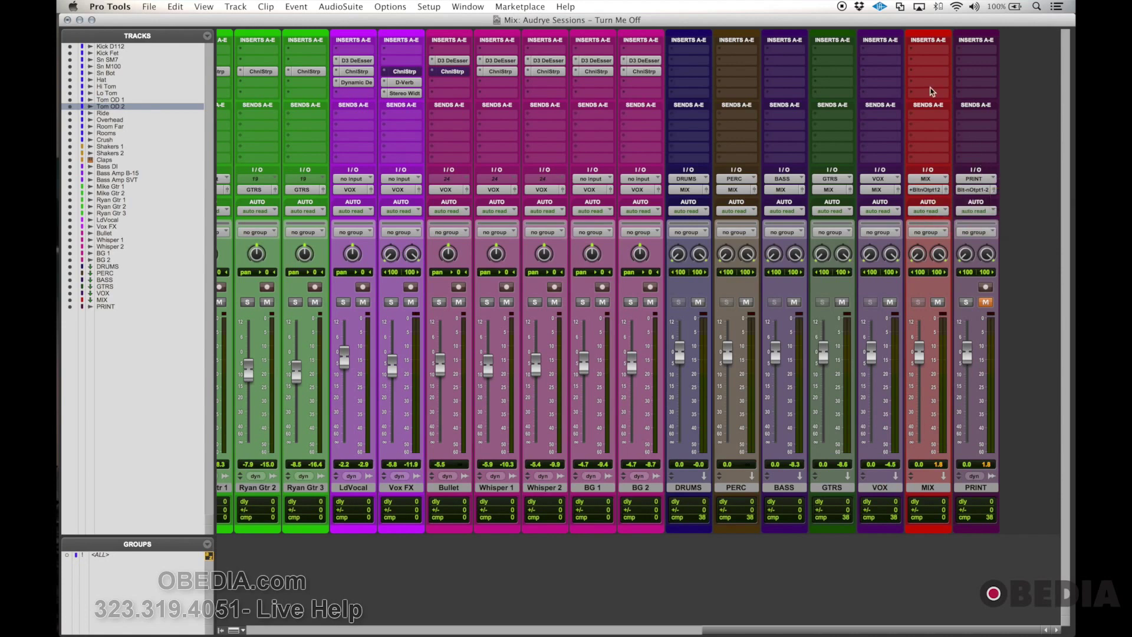
scroll(931, 118, "left", 1)
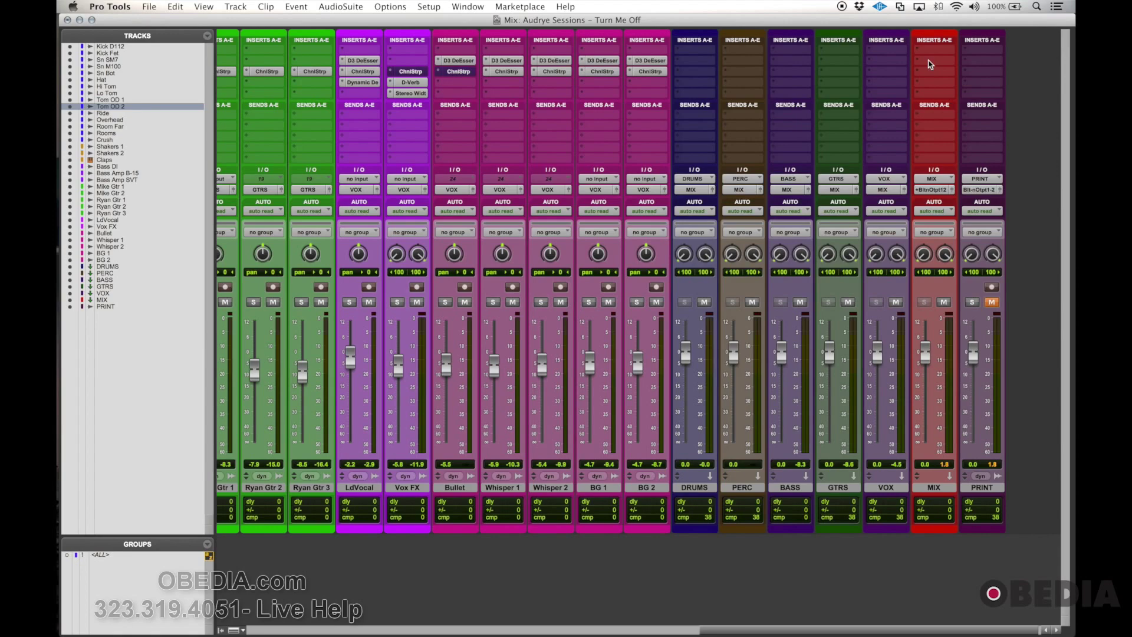
Insert iZotope Ozone 6 (stereo) on a MIX track insert slot and reposition its window lower
left_click(932, 49)
mouse_move(986, 74)
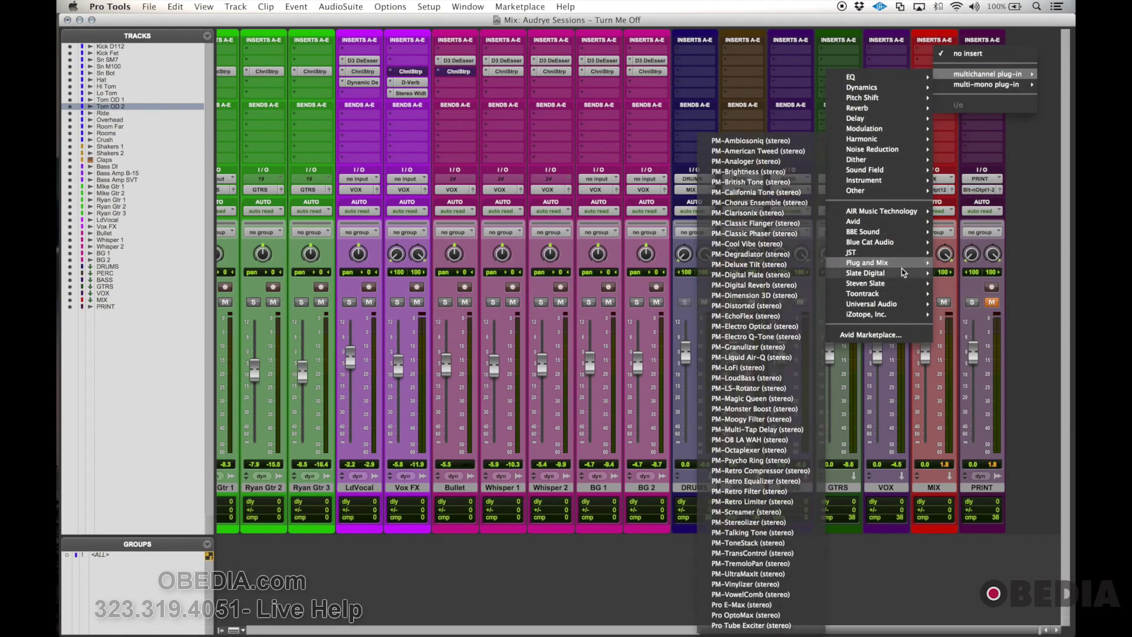
mouse_move(864, 316)
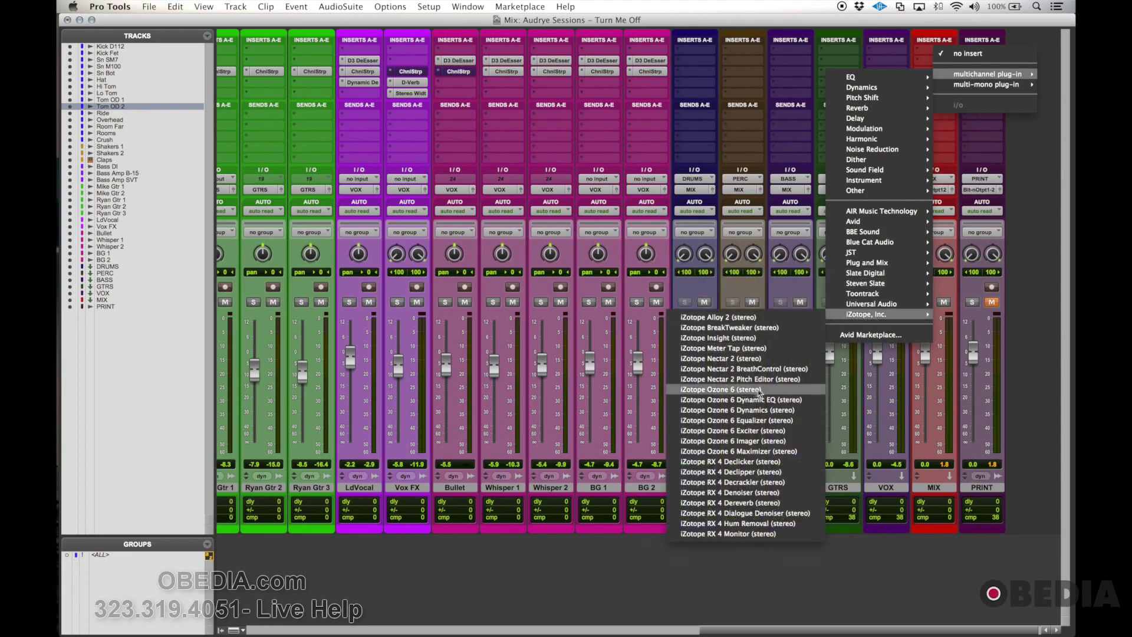
left_click(762, 390)
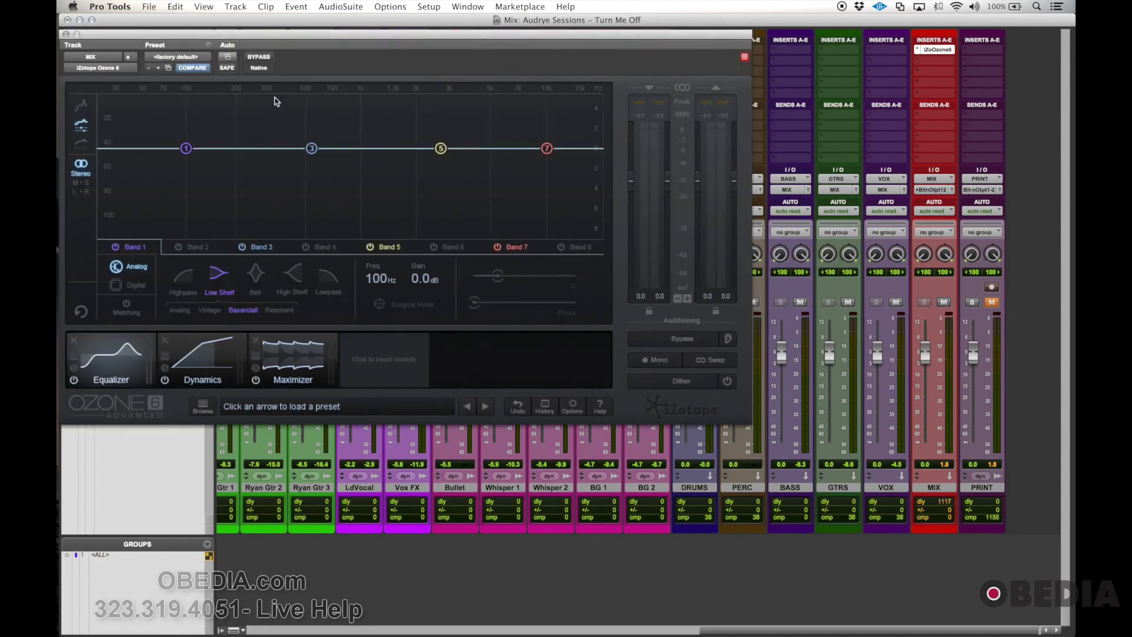
left_click_drag(224, 40, 410, 143)
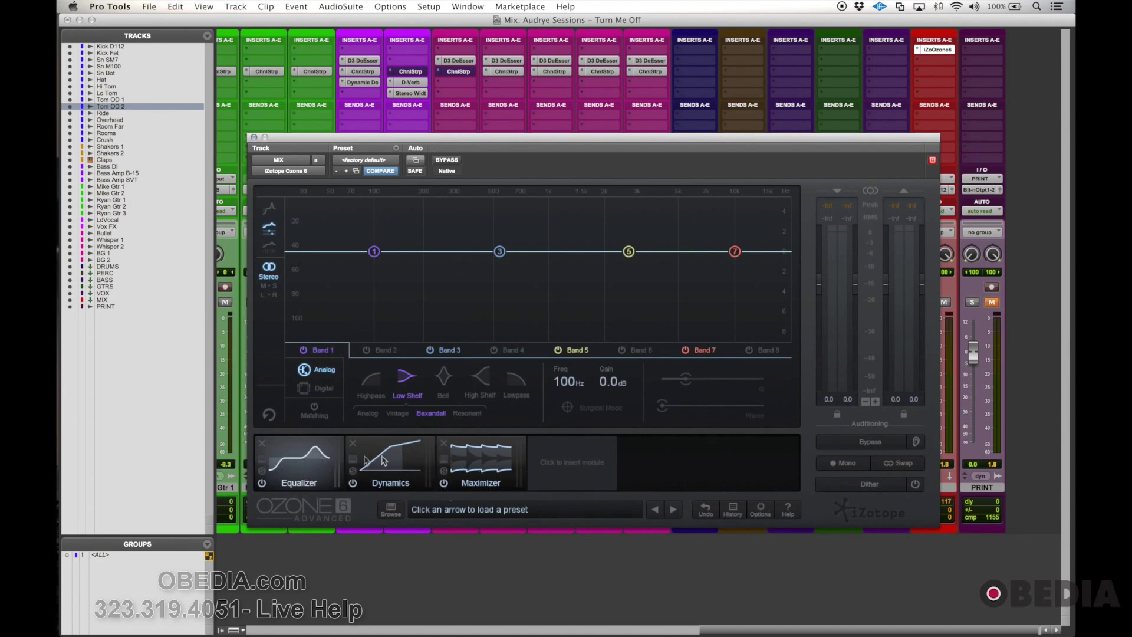
Look through the default Maximizer, Dynamics and Equalizer modules, ending on the Equalizer
left_click(507, 460)
left_click(557, 462)
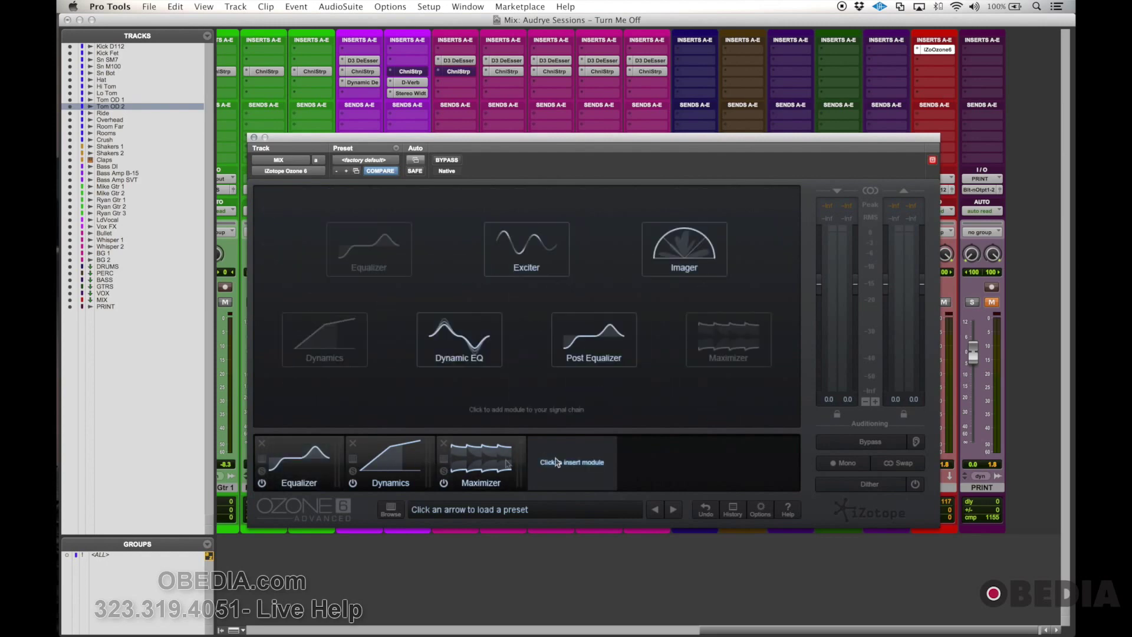
left_click(401, 465)
left_click(298, 461)
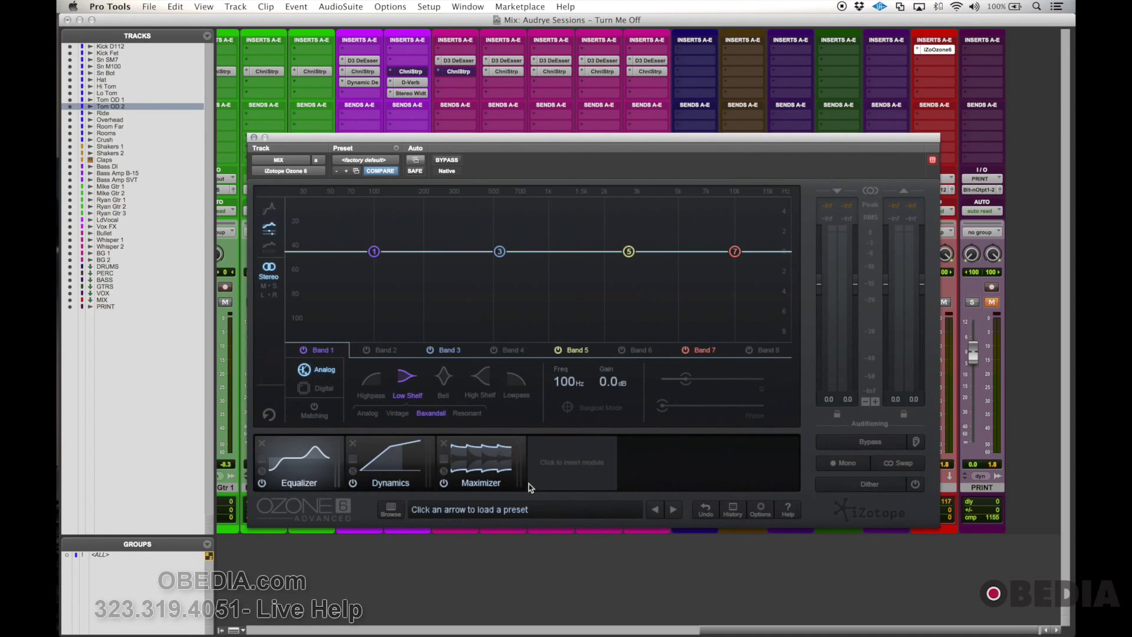
Load the Balanced 'Increase High End' preset from Ozone's Preset Manager and rearrange the windows
left_click(397, 509)
left_click_drag(252, 339, 280, 335)
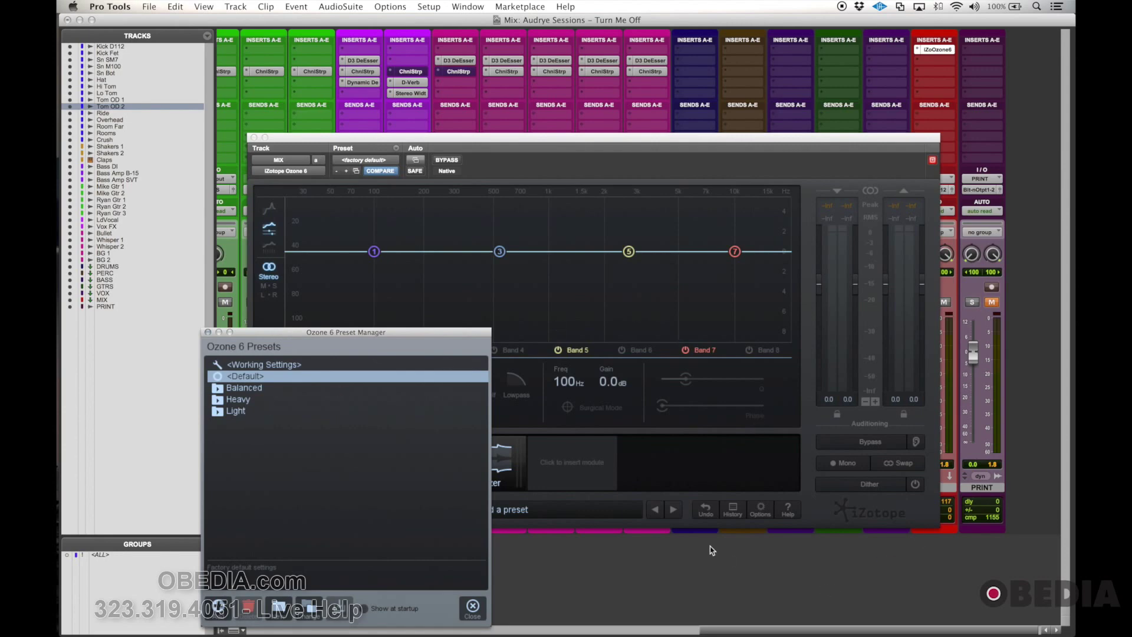
scroll(712, 549, "left", 1)
key("super+equal")
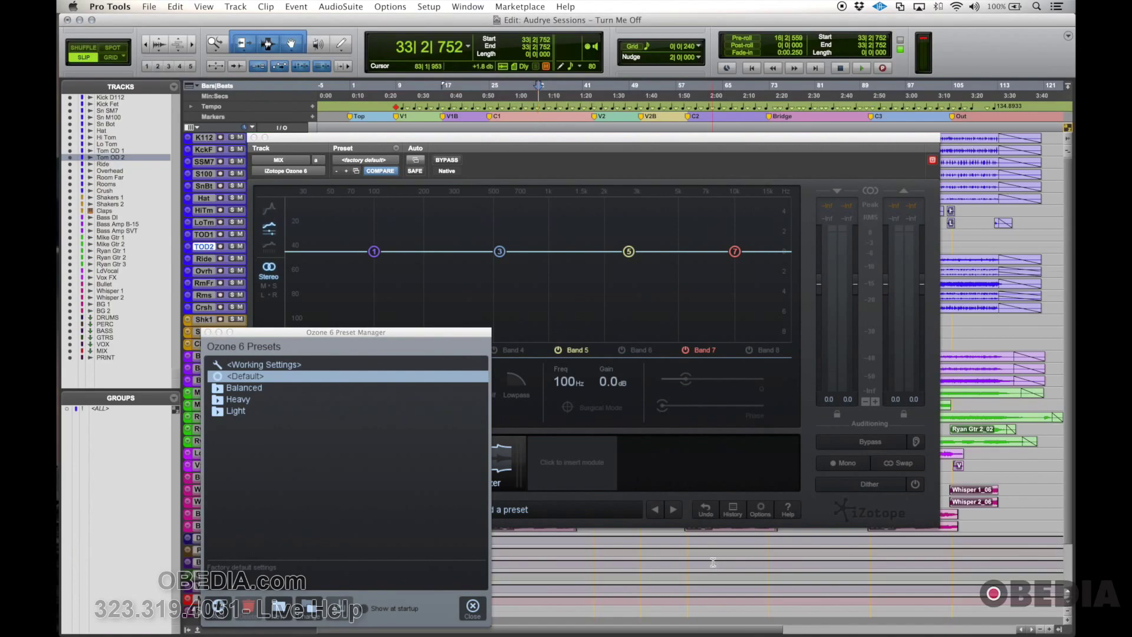
left_click_drag(347, 139, 173, 204)
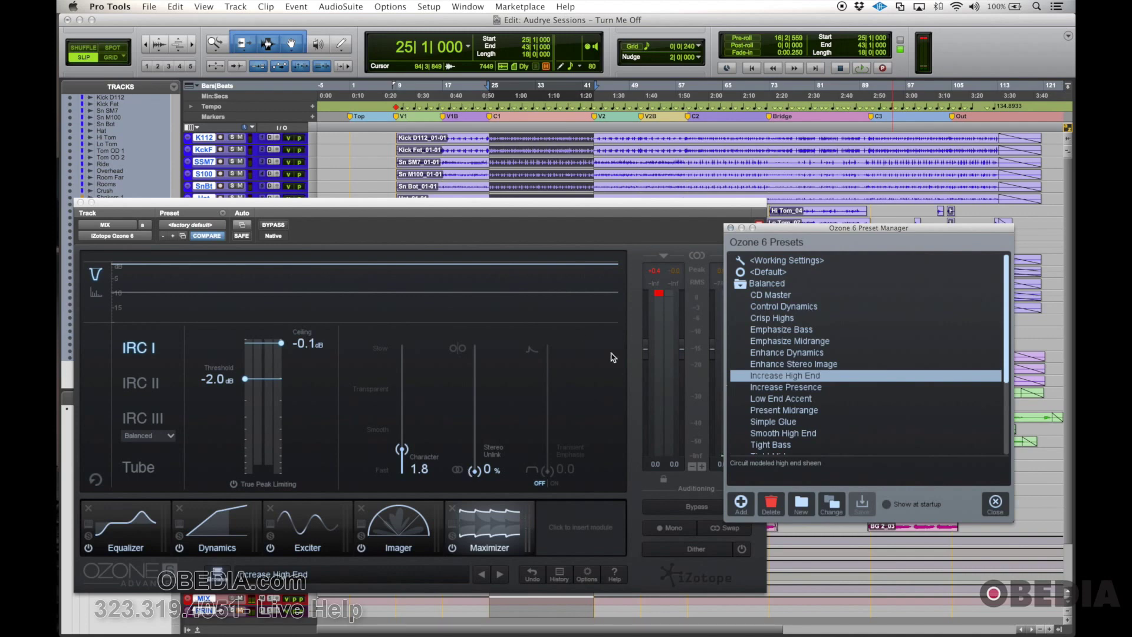
left_click(126, 538)
Step through the Dynamics, Exciter, Imager and Maximizer settings, returning to the Equalizer's 127 Hz low shelf
left_click(216, 531)
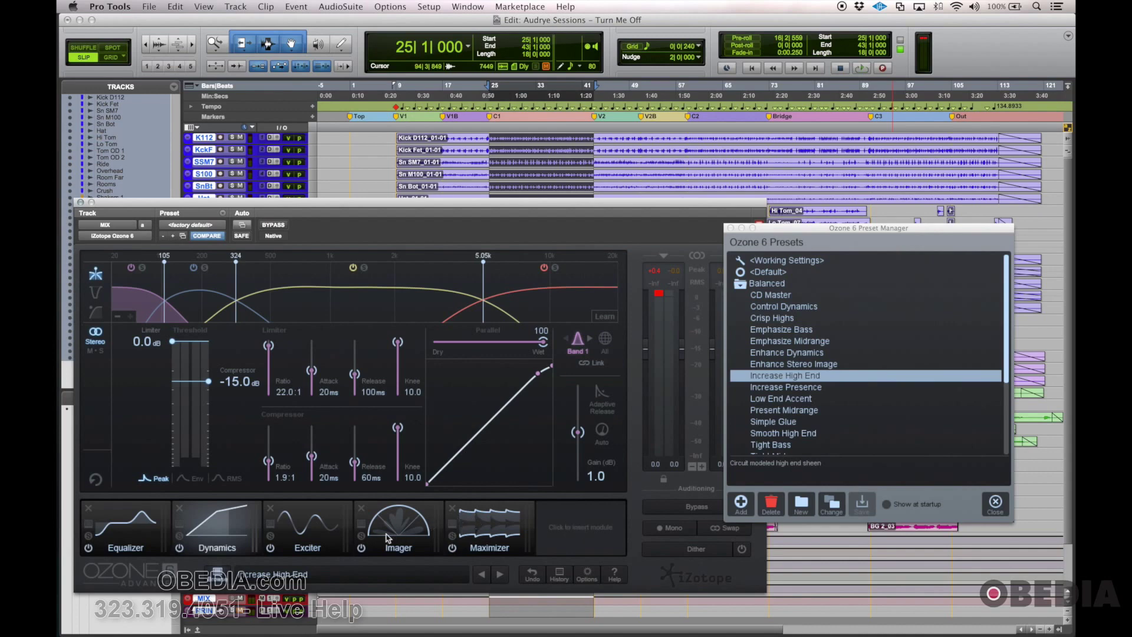
left_click(299, 521)
left_click(411, 531)
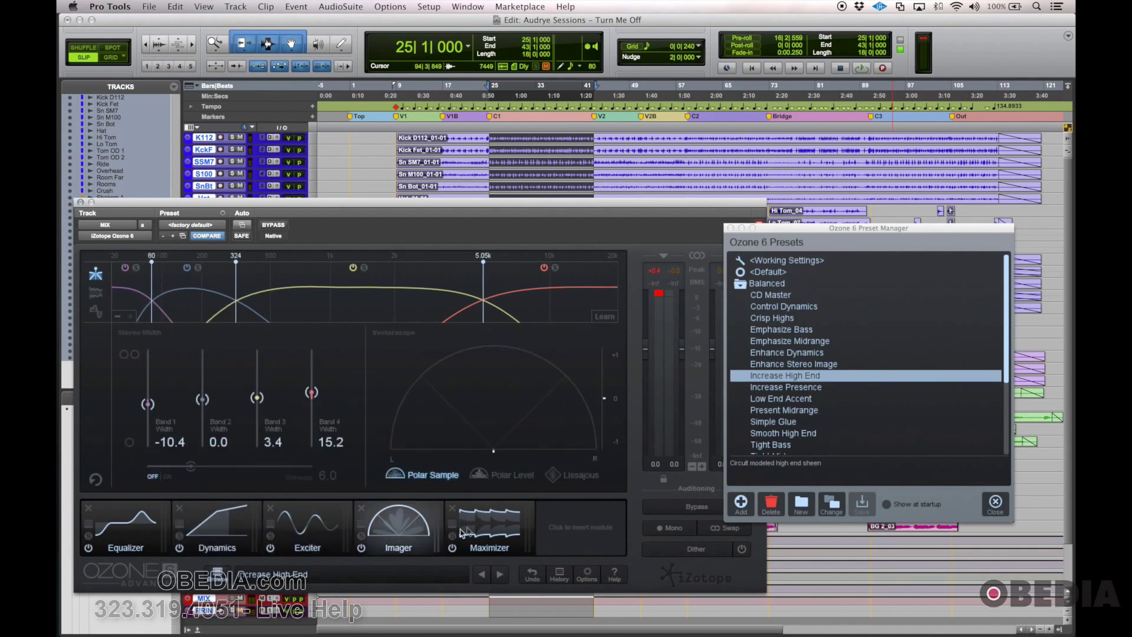
left_click(479, 529)
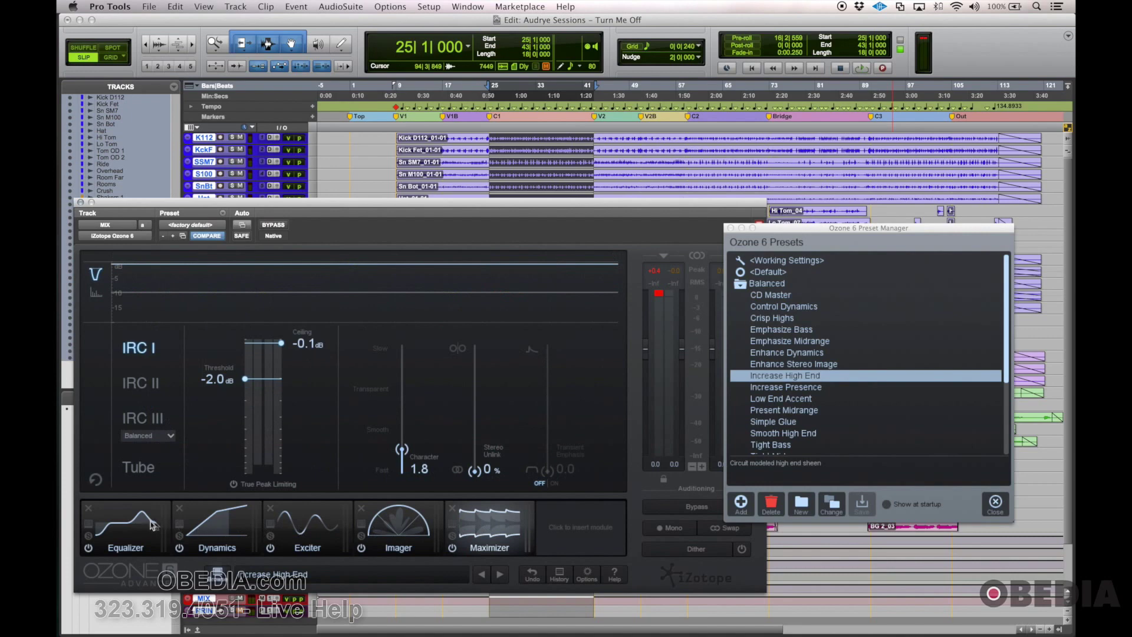
left_click(129, 523)
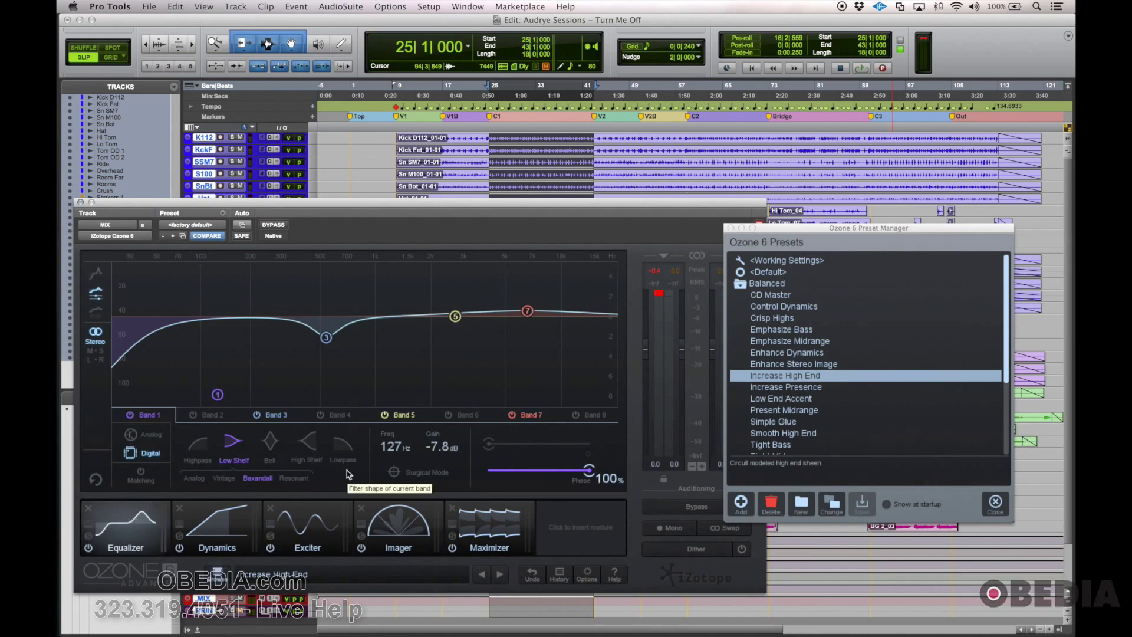
Toggle bypass on the Dynamics and Exciter modules, leaving both enabled
left_click(235, 516)
left_click(180, 549)
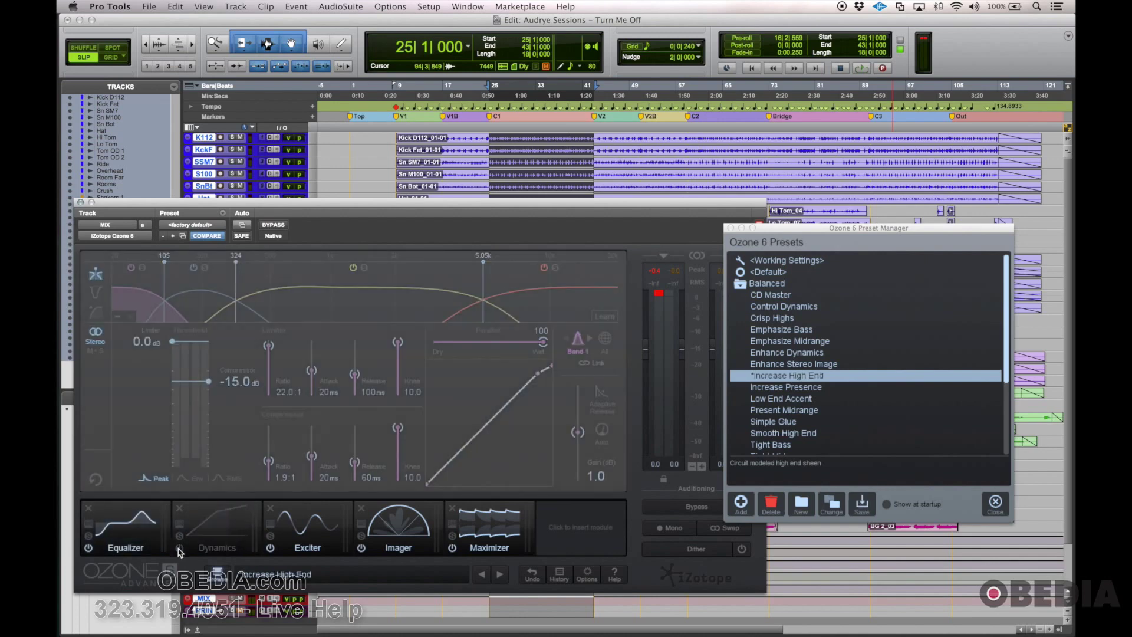
left_click(180, 549)
left_click(180, 549)
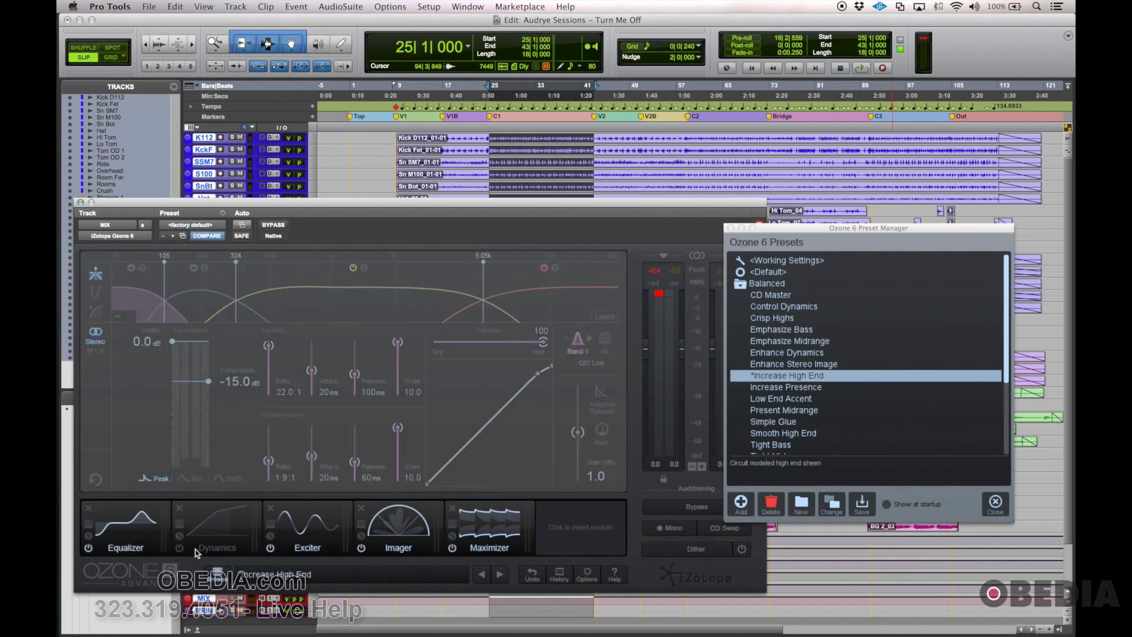
left_click(270, 552)
left_click(270, 549)
left_click(270, 550)
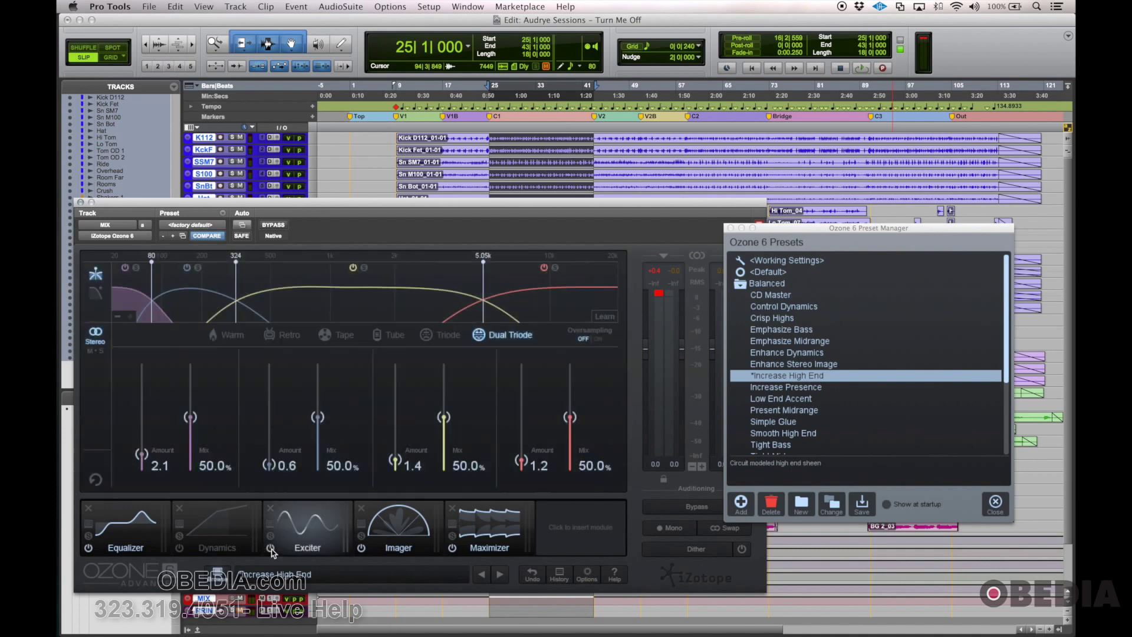
left_click(180, 548)
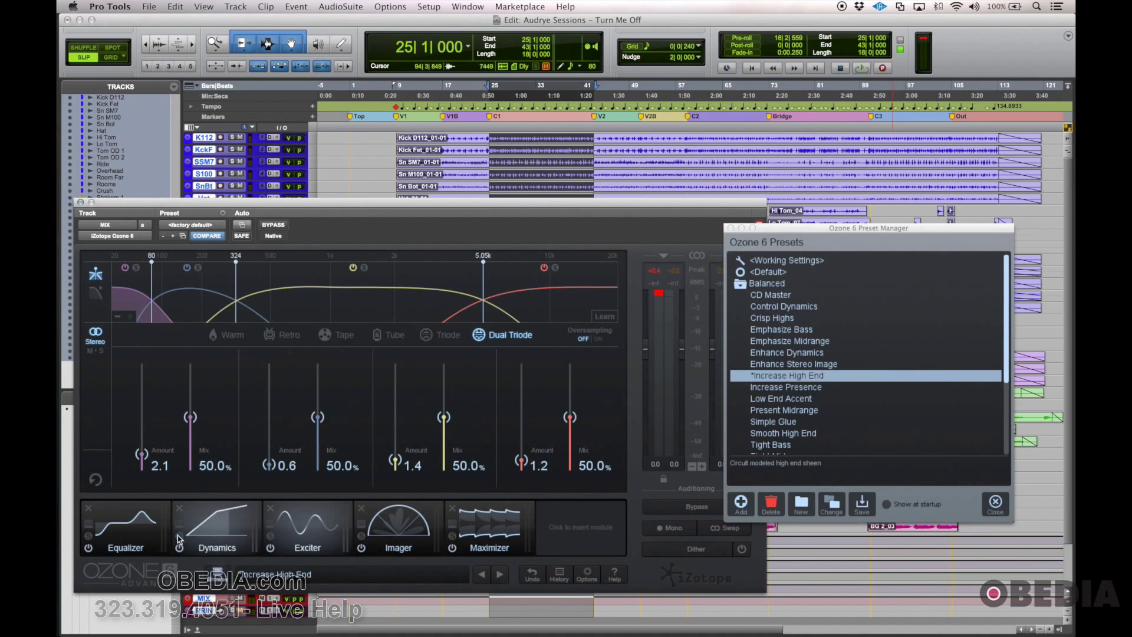
On the Maximizer, try the Increase Presence preset, then reload Increase High End
left_click(406, 537)
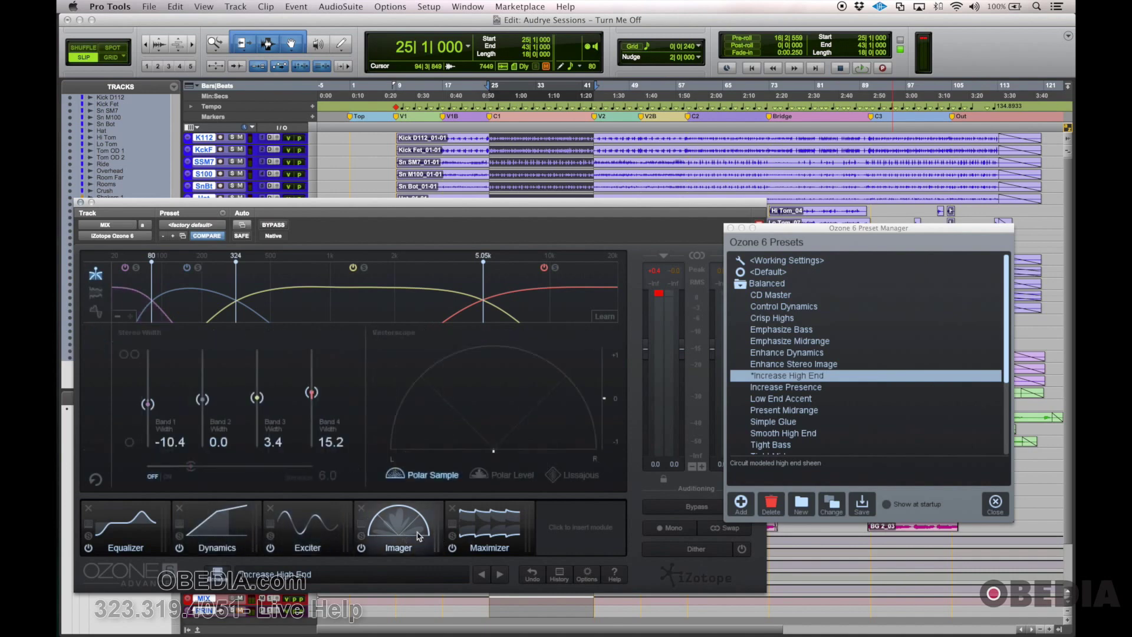
left_click(488, 536)
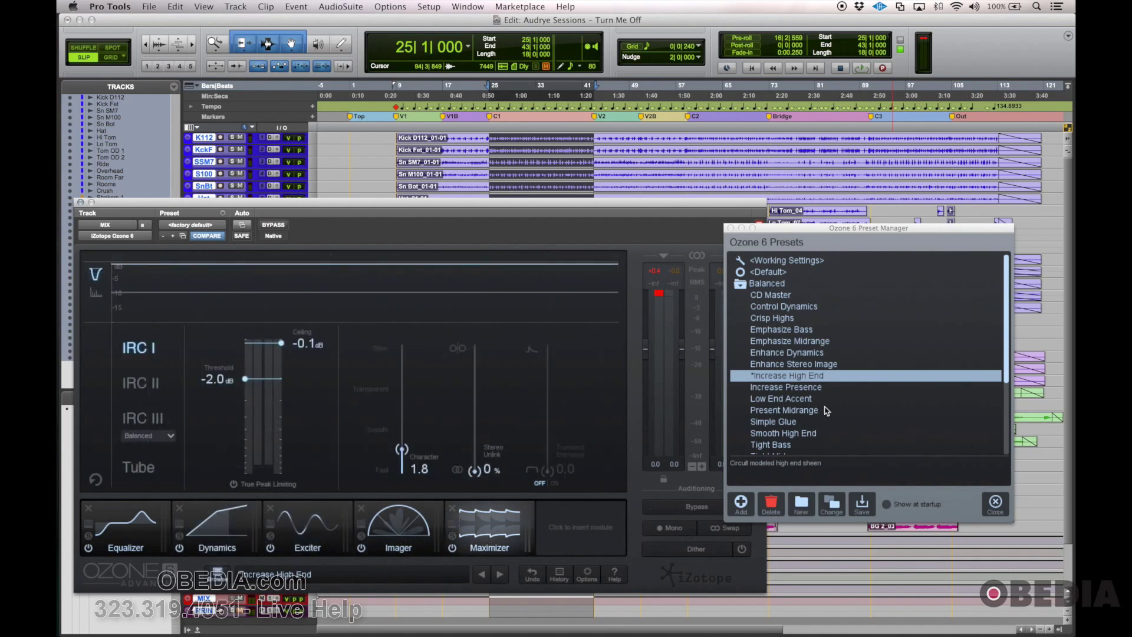
left_click(832, 389)
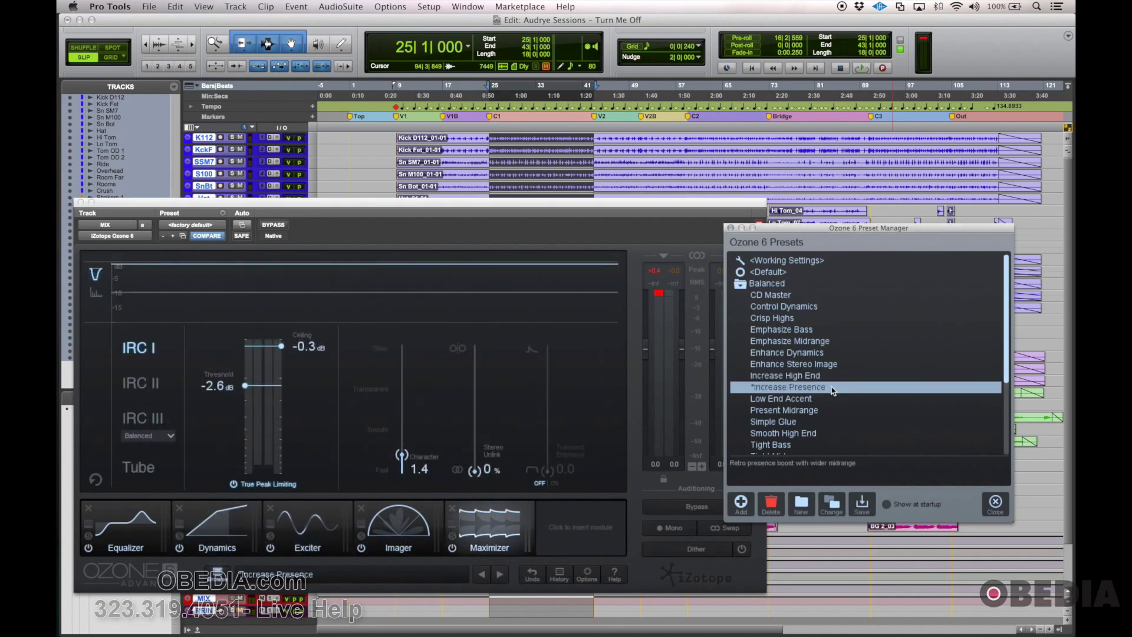
left_click(795, 377)
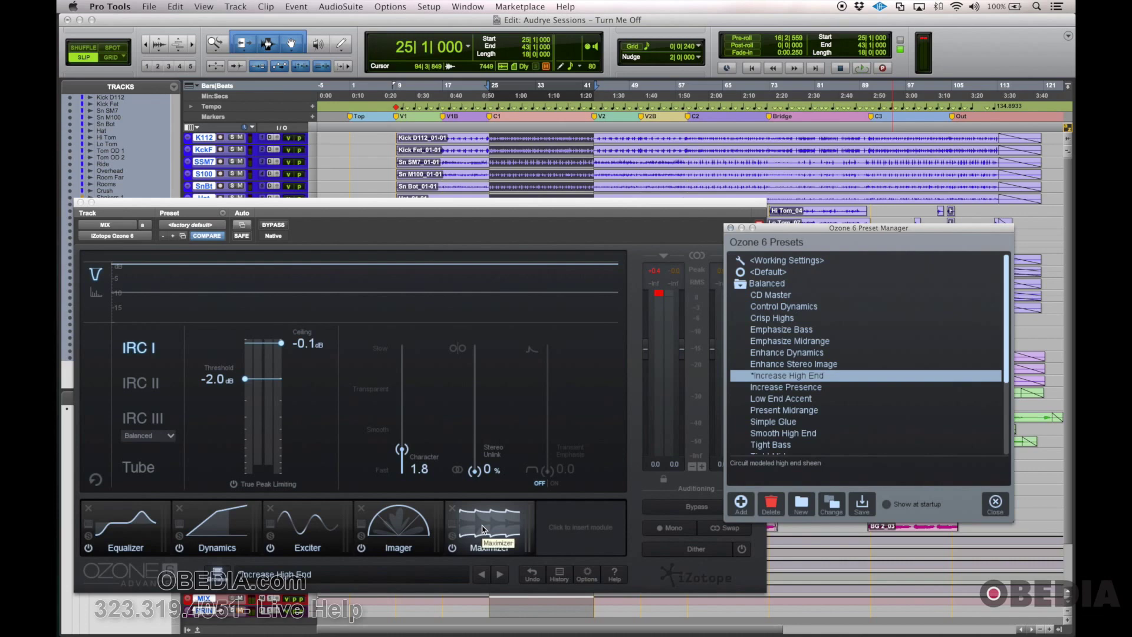
scroll(811, 360, "down", 3)
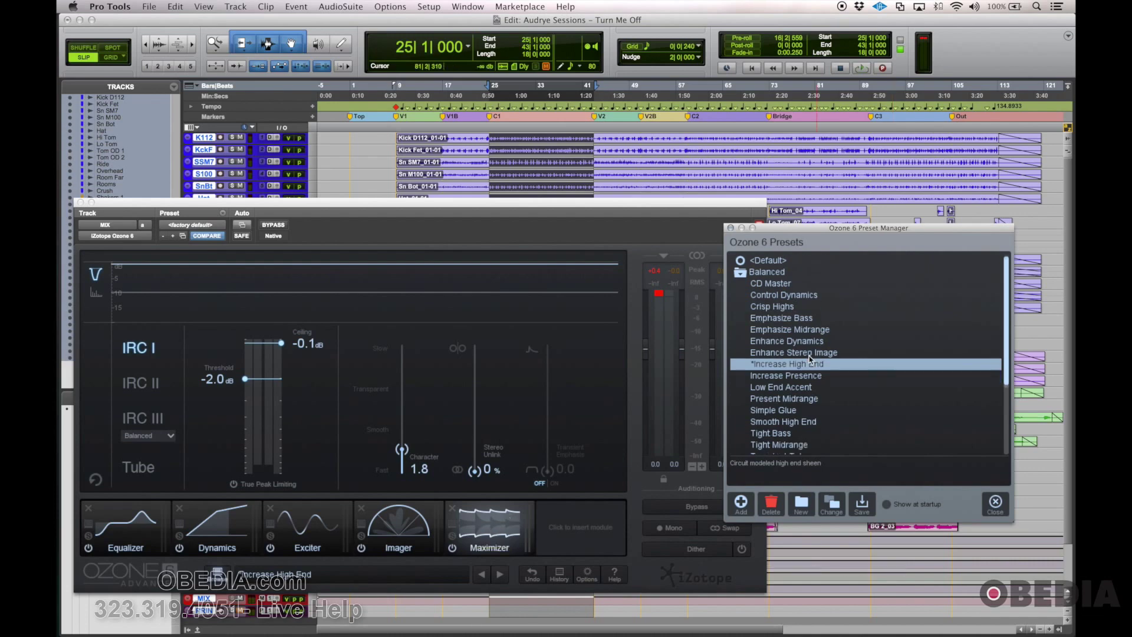
scroll(811, 360, "up", 3)
Collapse the Balanced folder and remove the Maximizer, Imager, Exciter, Dynamics and Equalizer modules
left_click(741, 286)
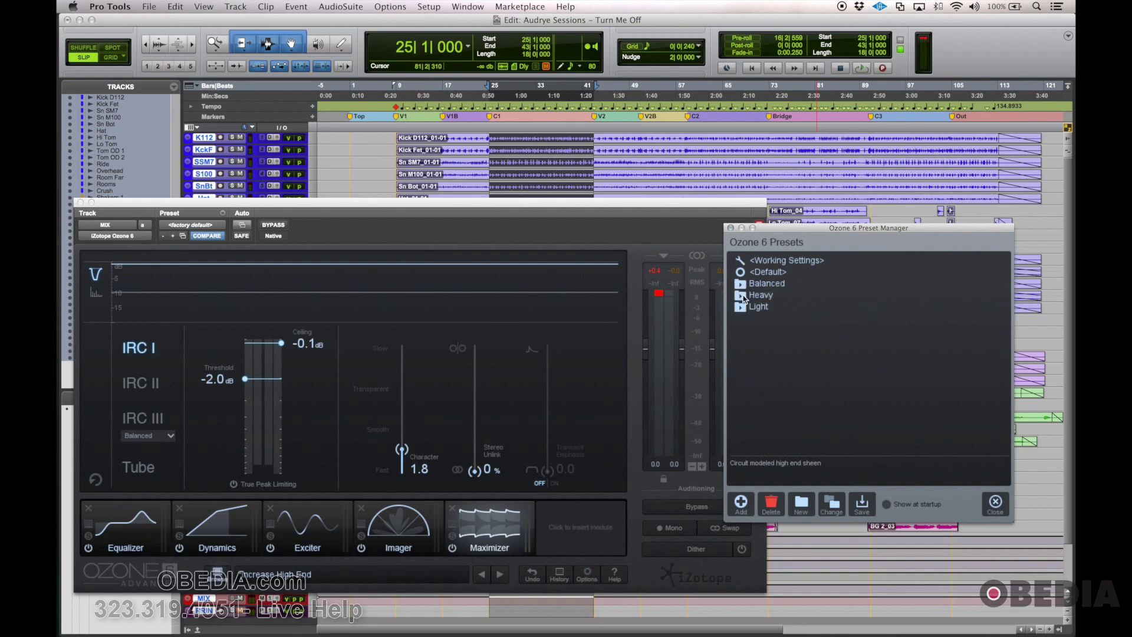
left_click(451, 508)
left_click(361, 508)
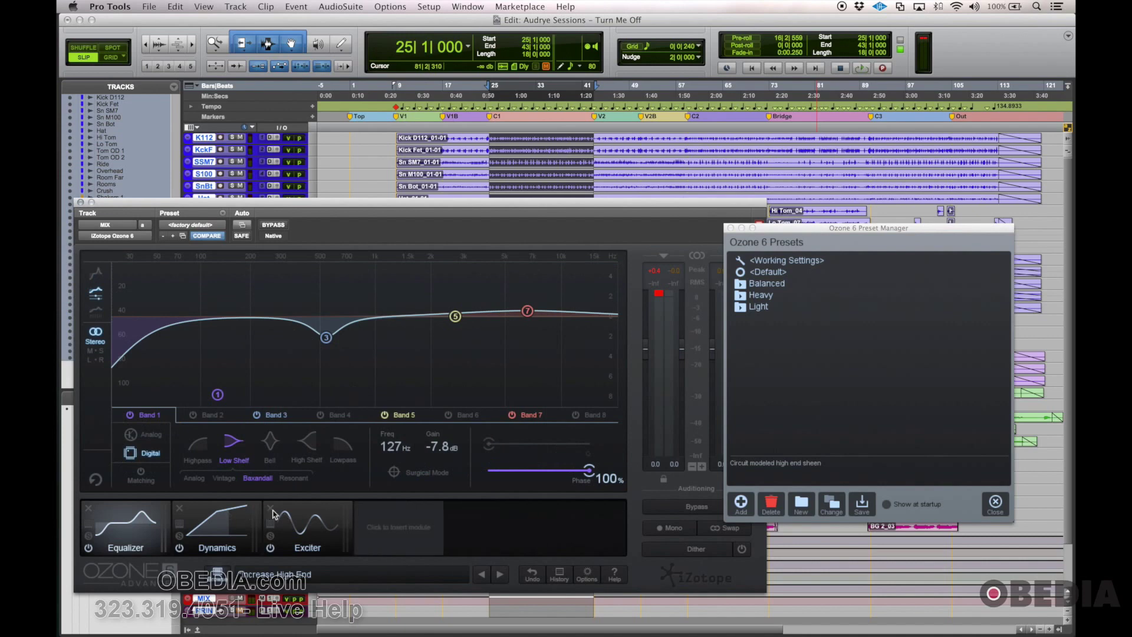
left_click(270, 508)
left_click(179, 508)
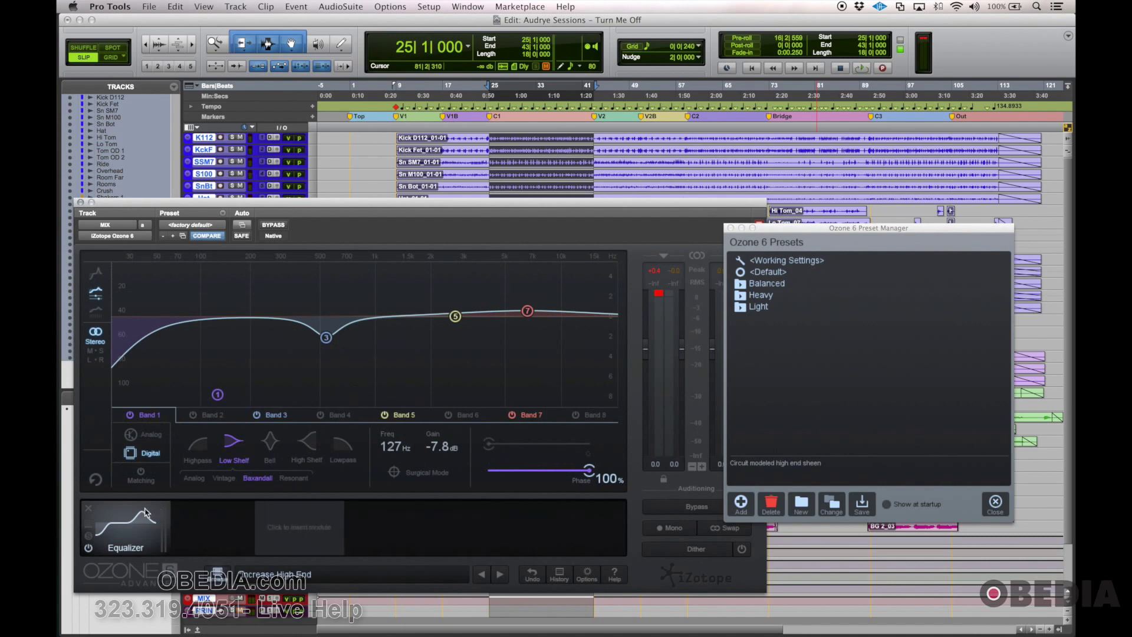
left_click(89, 508)
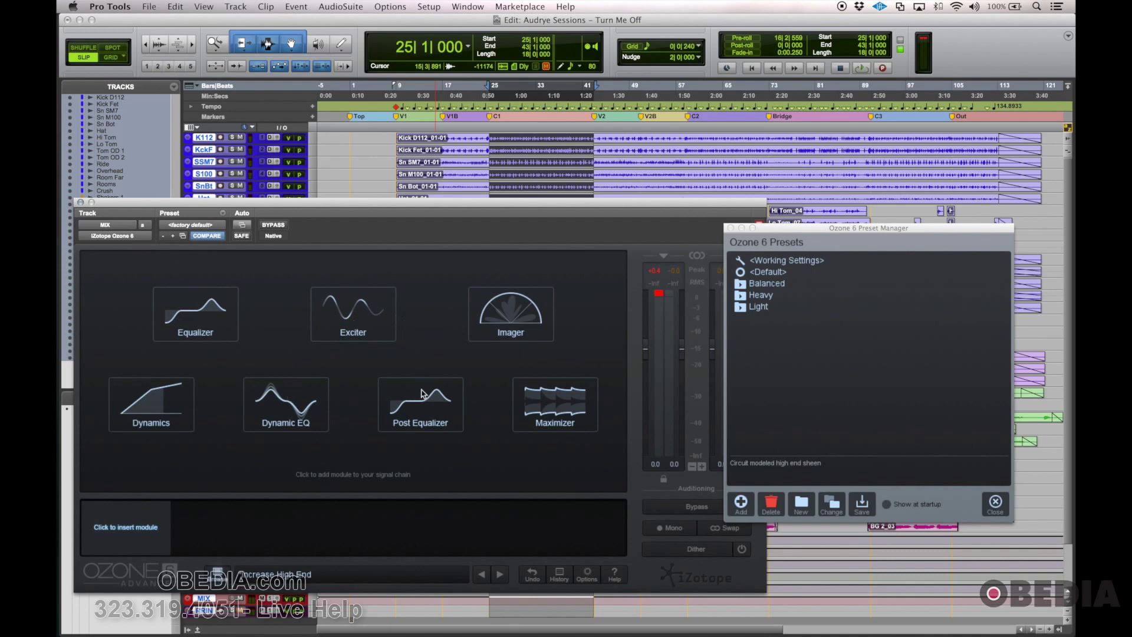
Add Dynamic EQ, Imager and Maximizer modules, bypass the Imager and Maximizer, and select Dynamic EQ
left_click(289, 418)
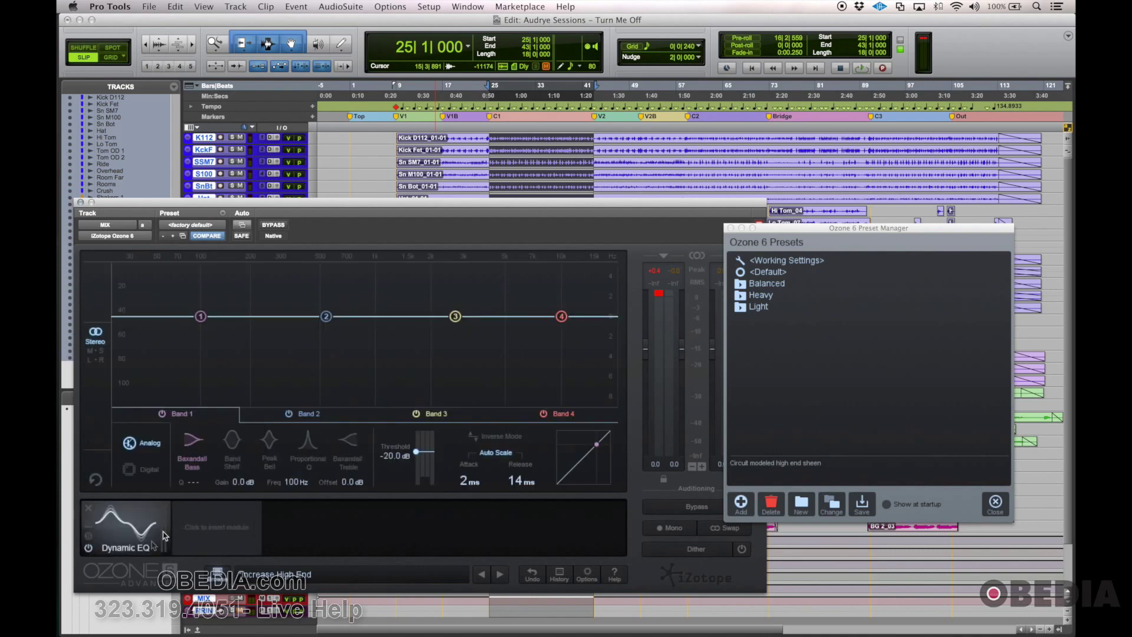
left_click(223, 548)
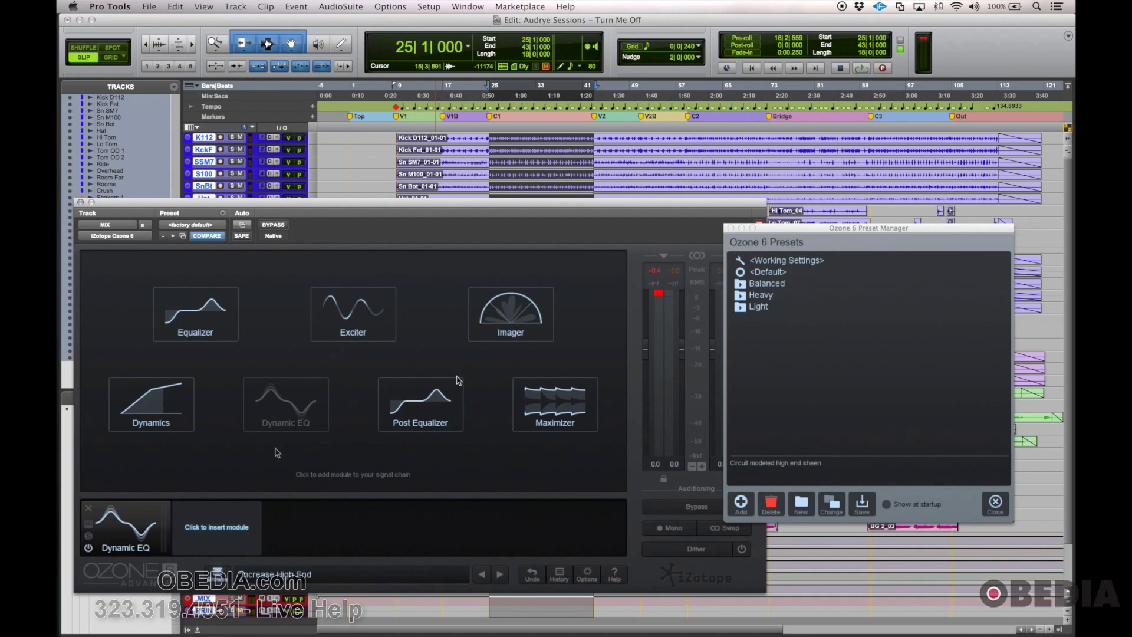
left_click(543, 323)
left_click(317, 546)
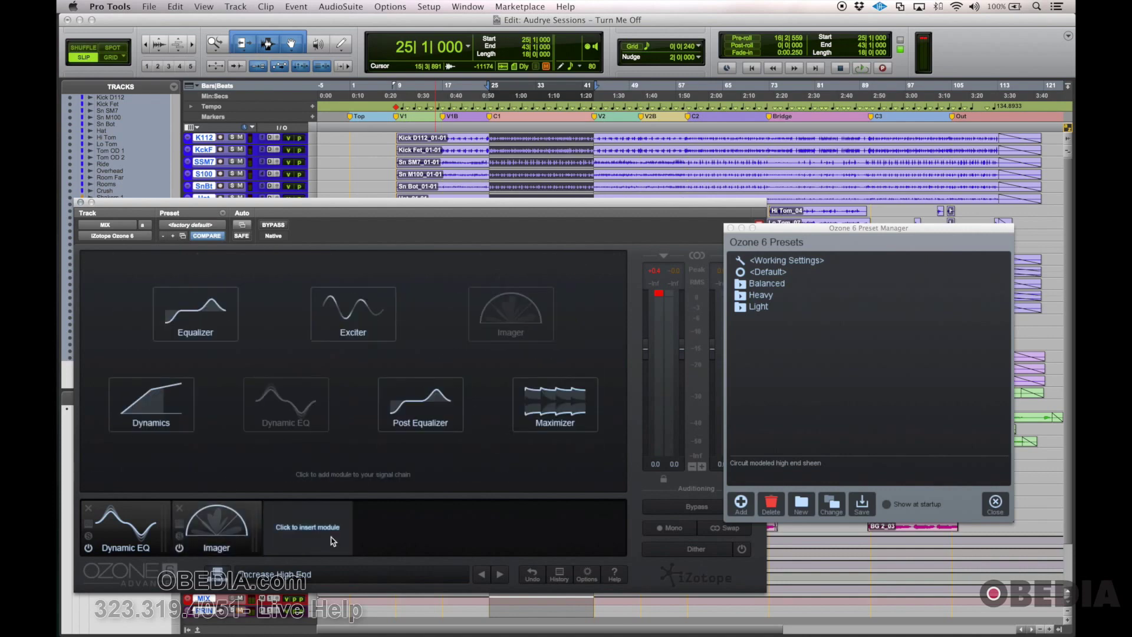
left_click(578, 420)
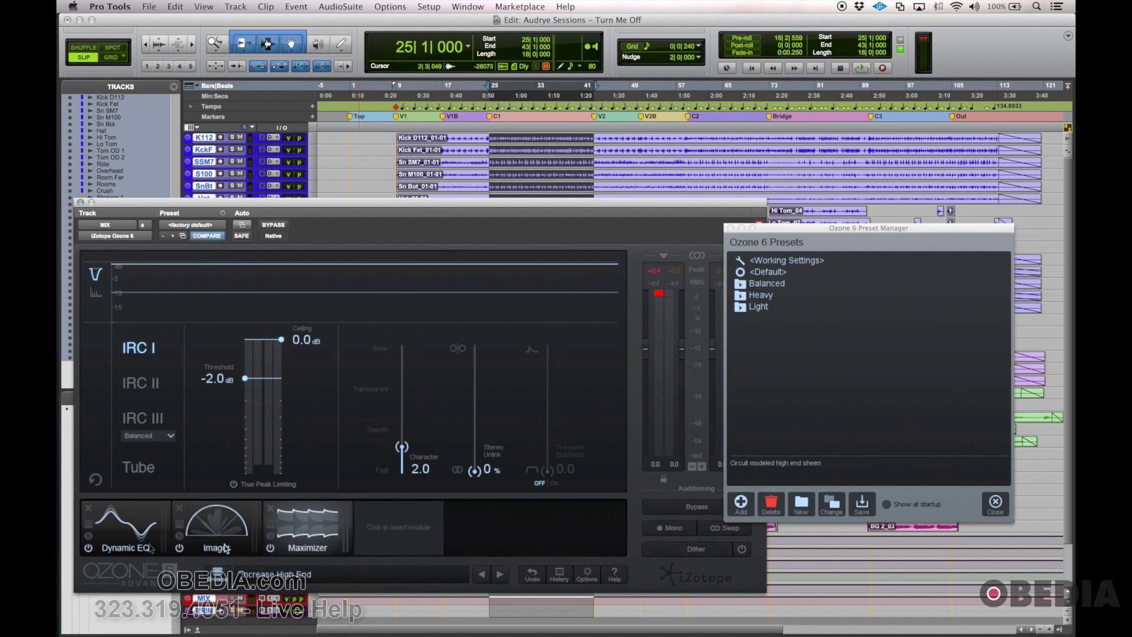
left_click(179, 548)
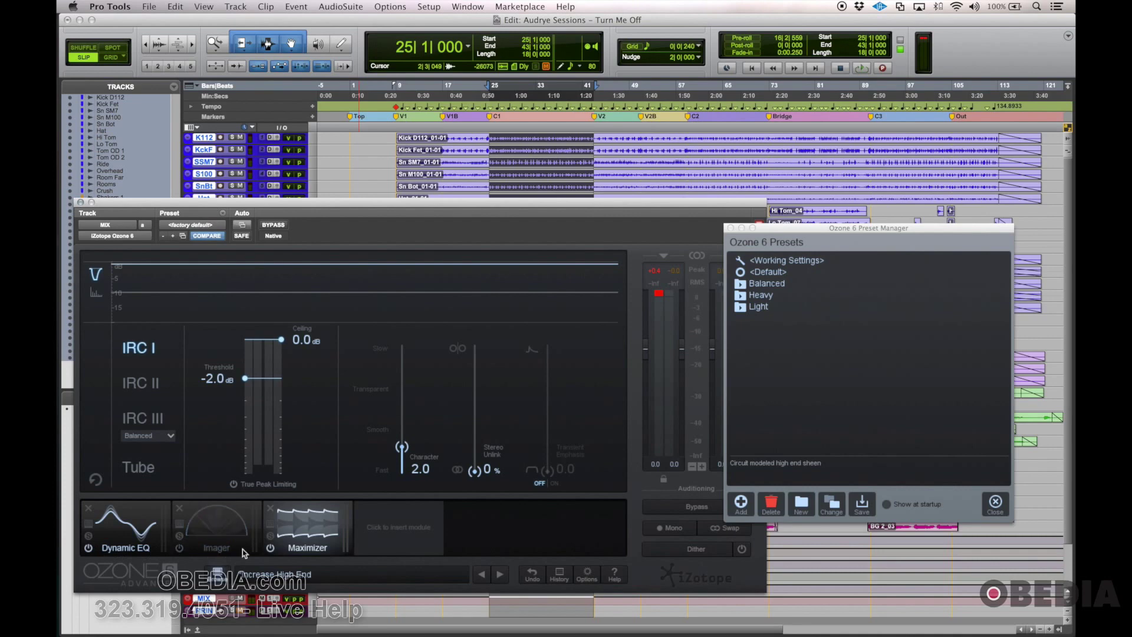
left_click(270, 548)
left_click(137, 530)
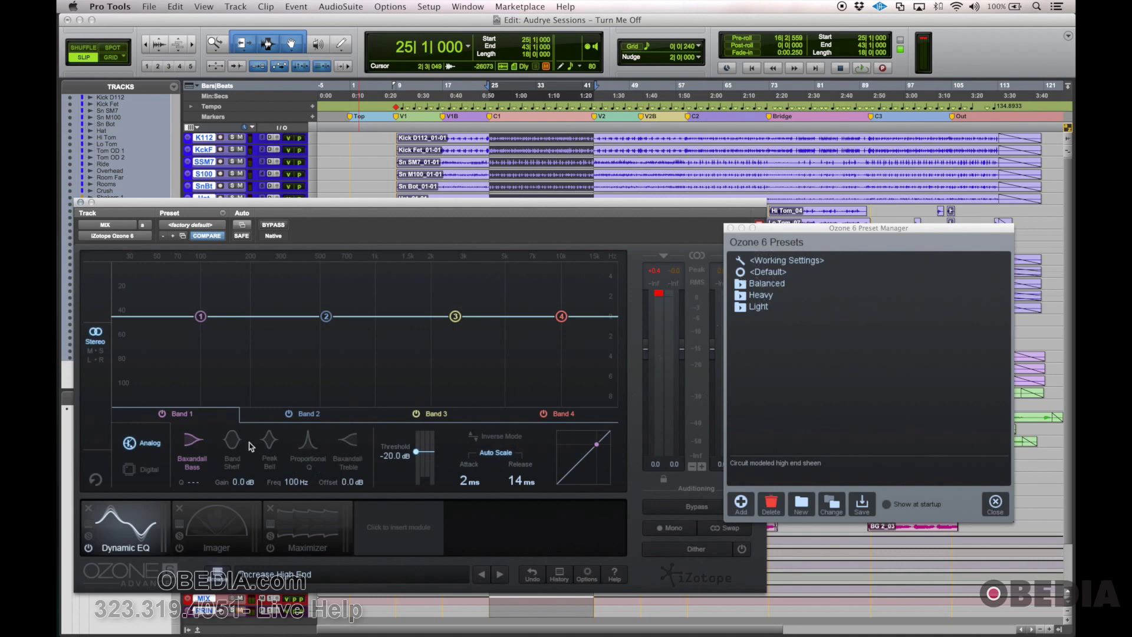
Audition Dynamic Tape, Low End Control and Stereo Control presets on Dynamic EQ, settling on Subtle Bass
left_click(90, 527)
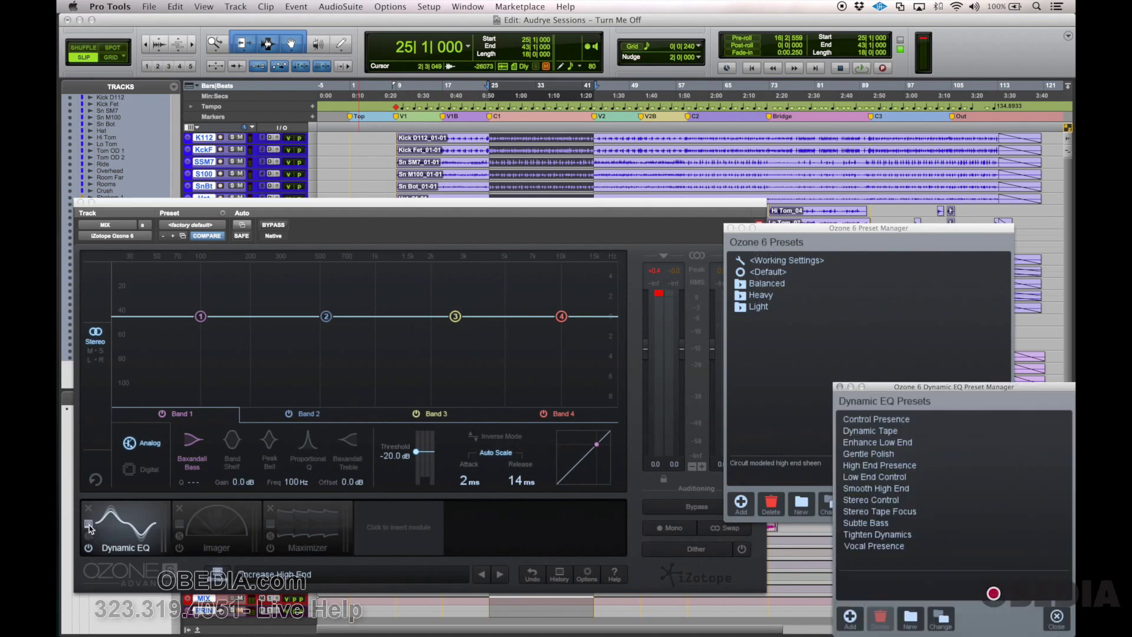
left_click(892, 431)
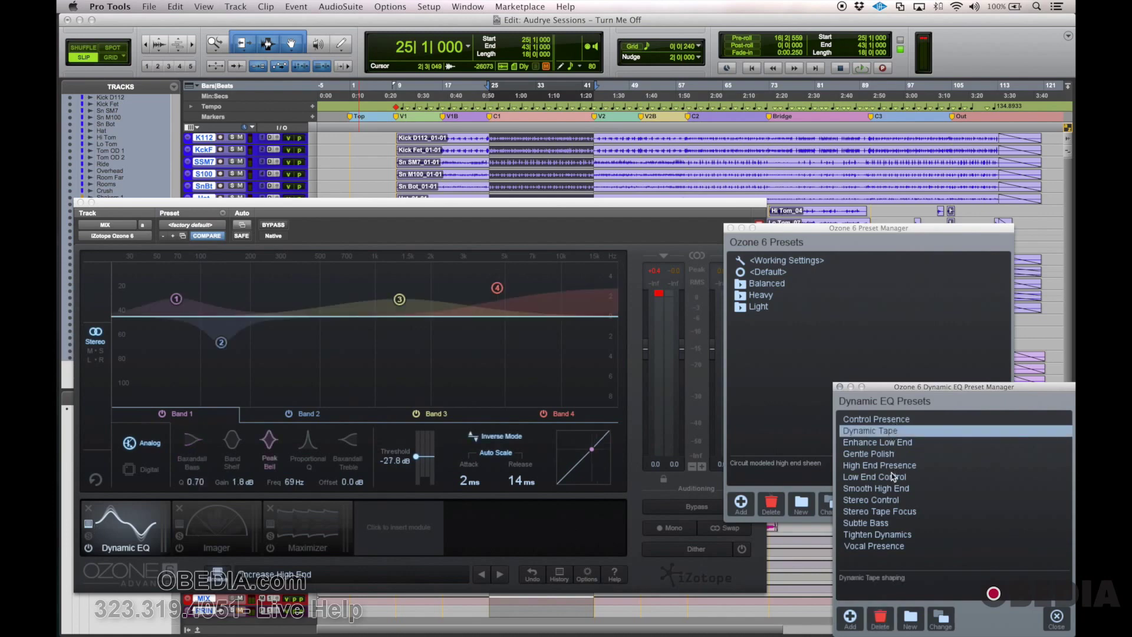
left_click(884, 476)
left_click(885, 500)
left_click(886, 524)
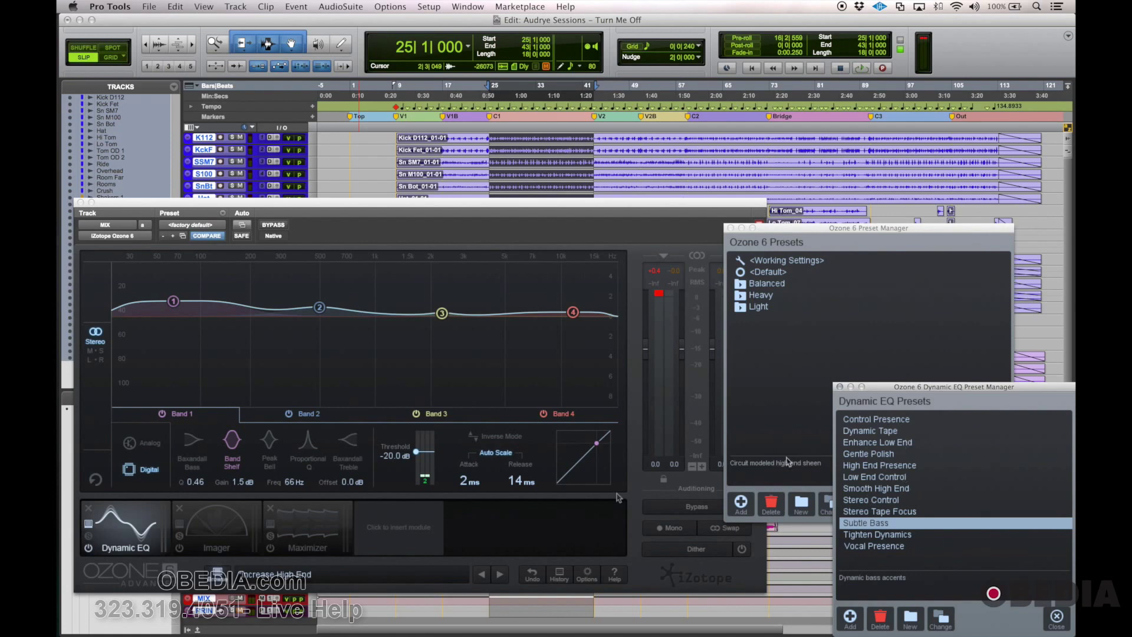
View the Imager and Maximizer settings, then bring up the list of modules to insert
left_click(198, 528)
left_click(307, 528)
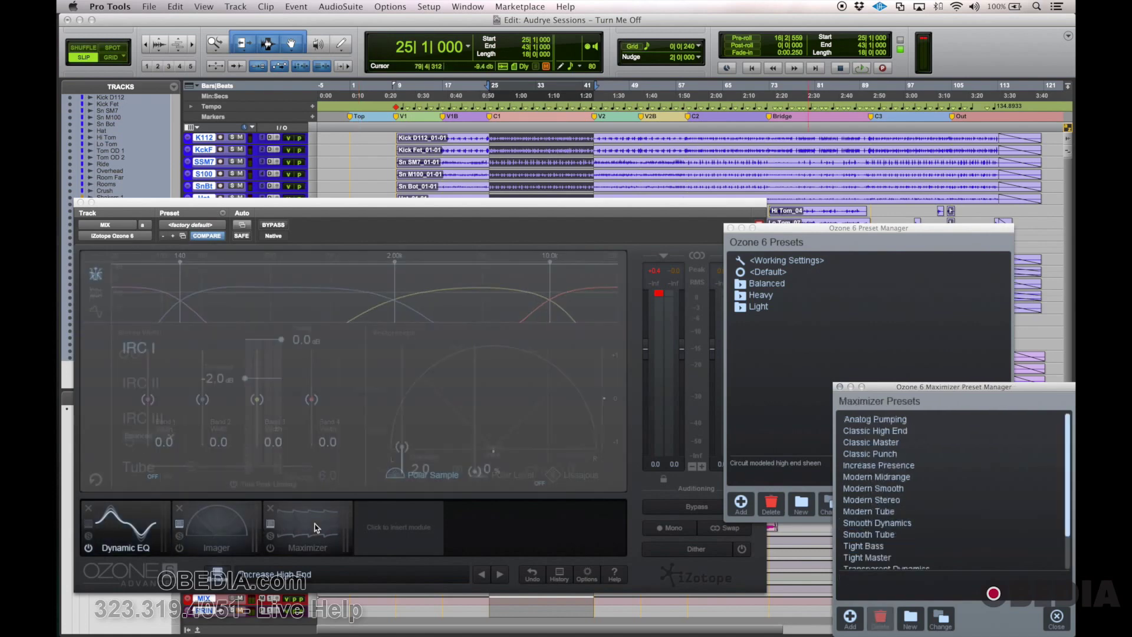
left_click(399, 526)
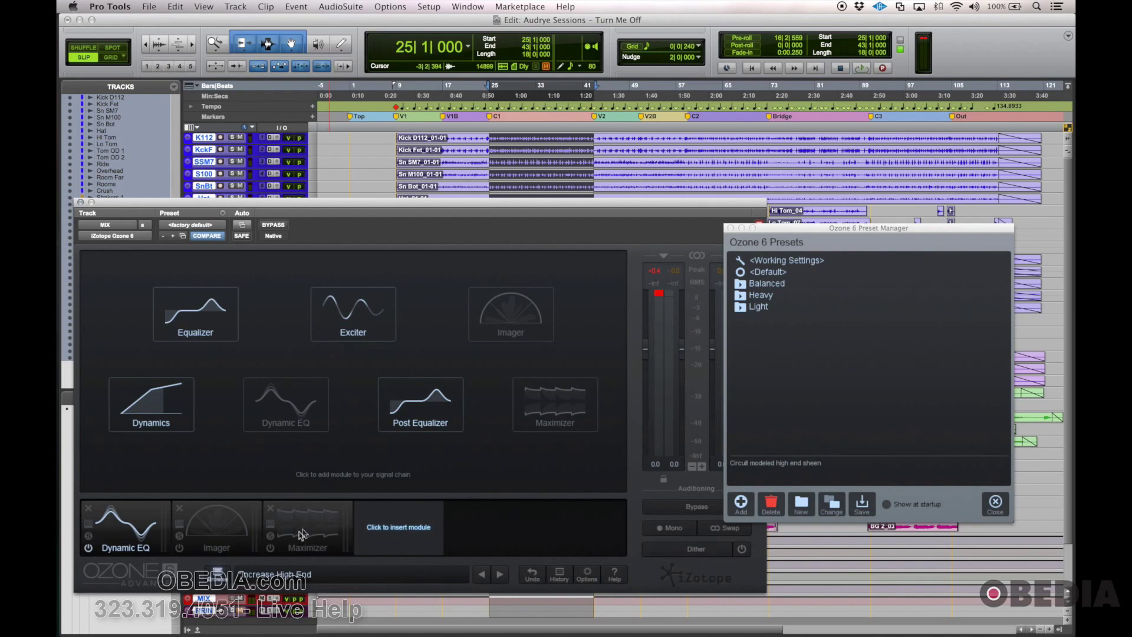
Remove the Maximizer, Imager and Dynamic EQ modules and close the Ozone 6 Preset Manager
left_click(269, 511)
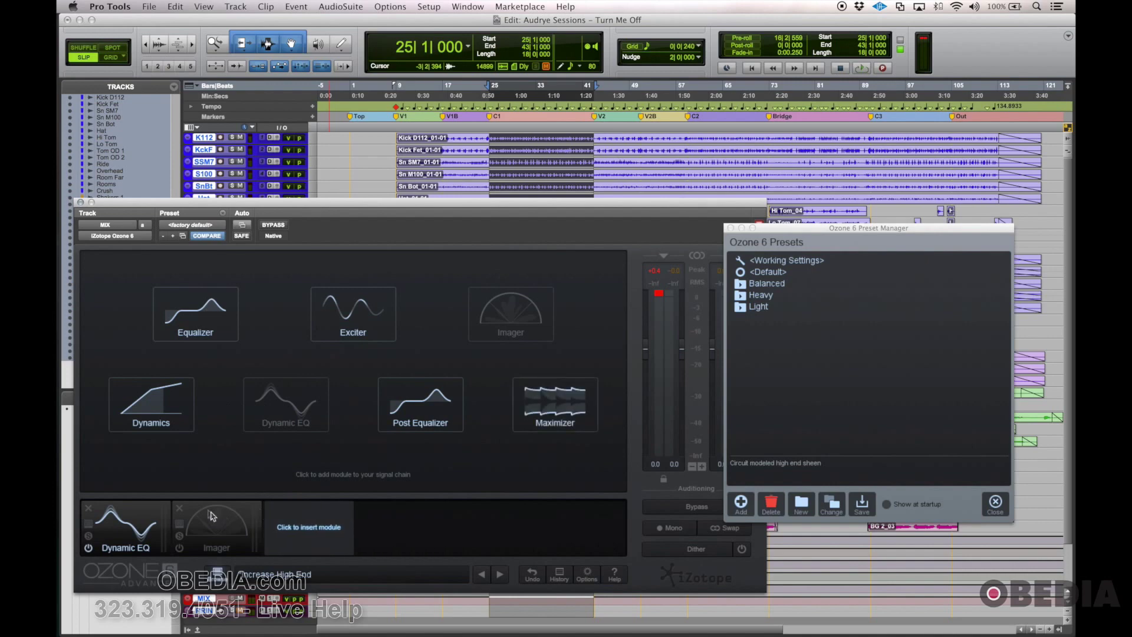
left_click(180, 509)
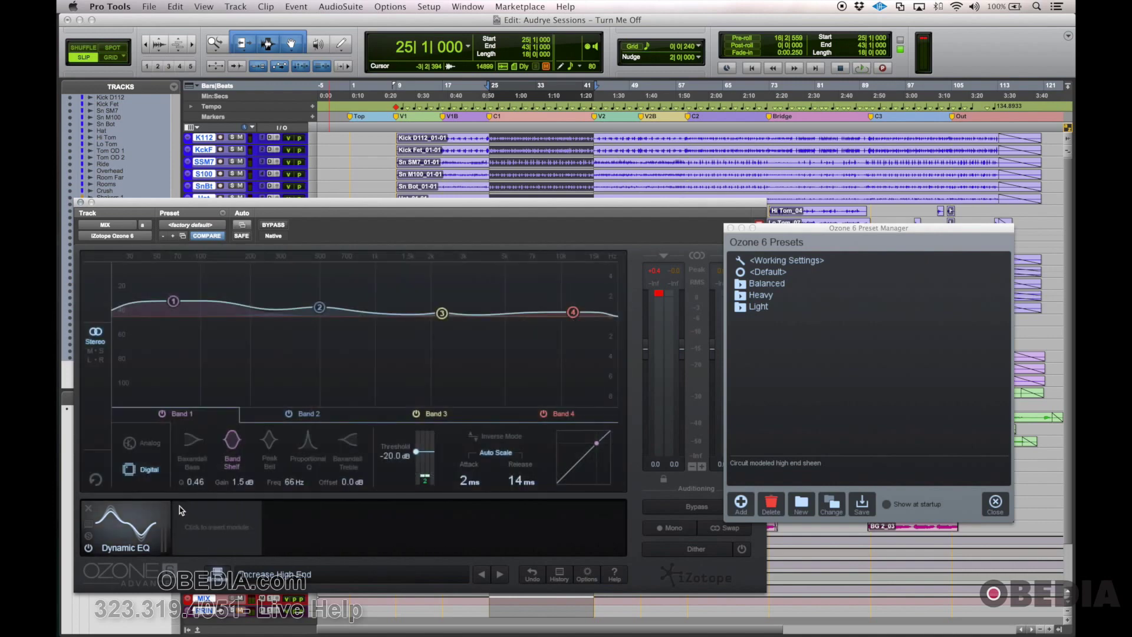
left_click(90, 512)
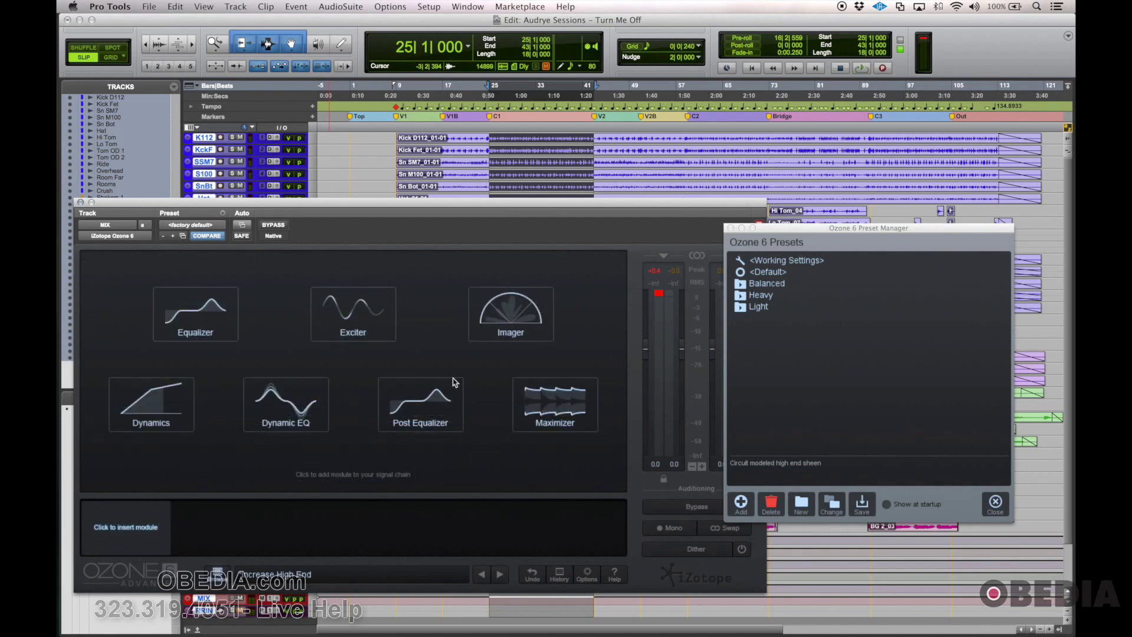
left_click(730, 228)
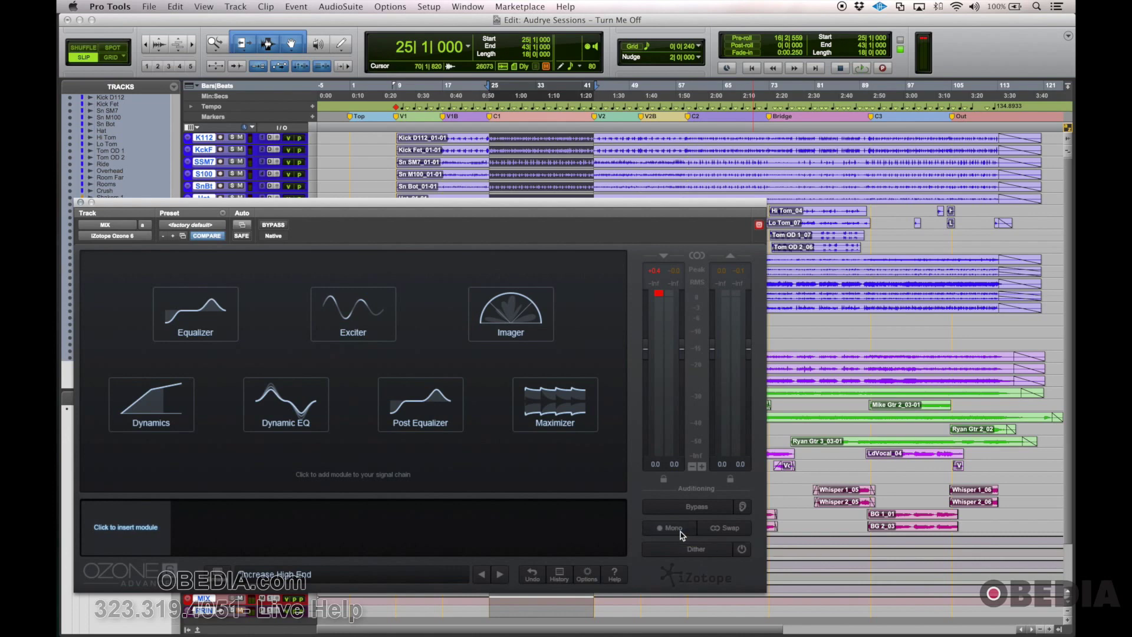
Switch Ozone 6 to Mono and preview the MBIT+ Dither panel twice before closing it
left_click(675, 529)
left_click(709, 552)
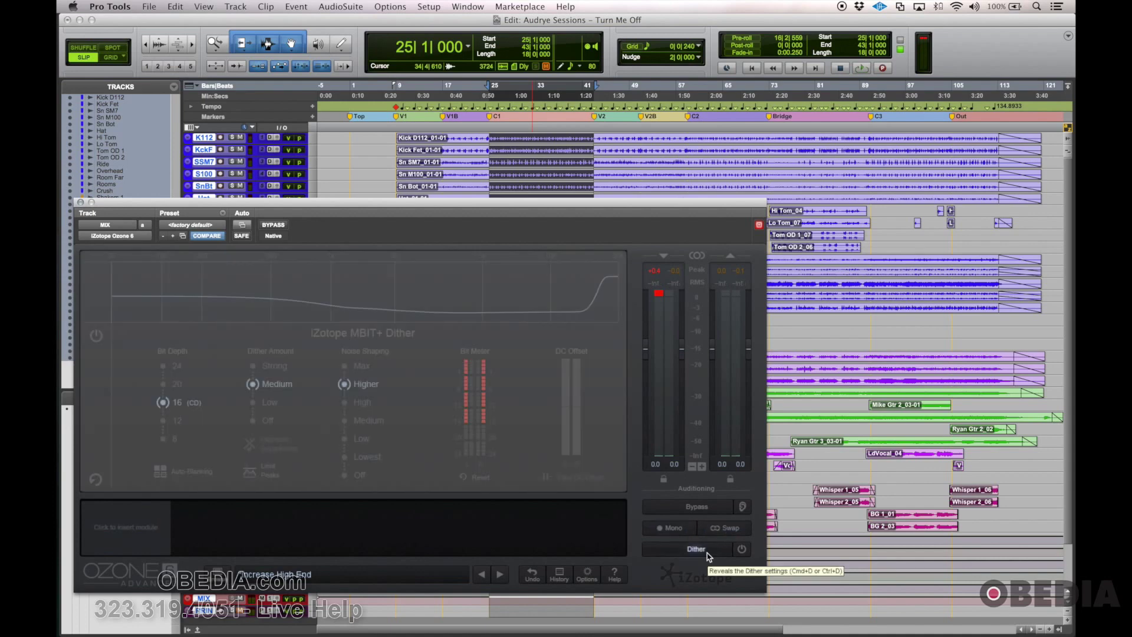
left_click(707, 553)
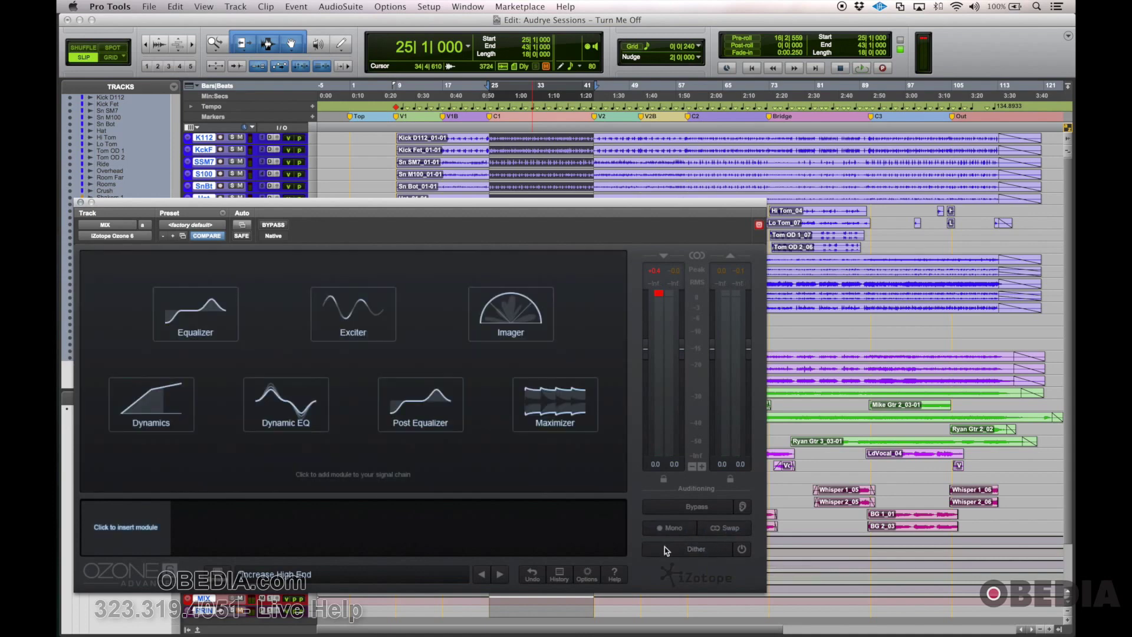
left_click(727, 553)
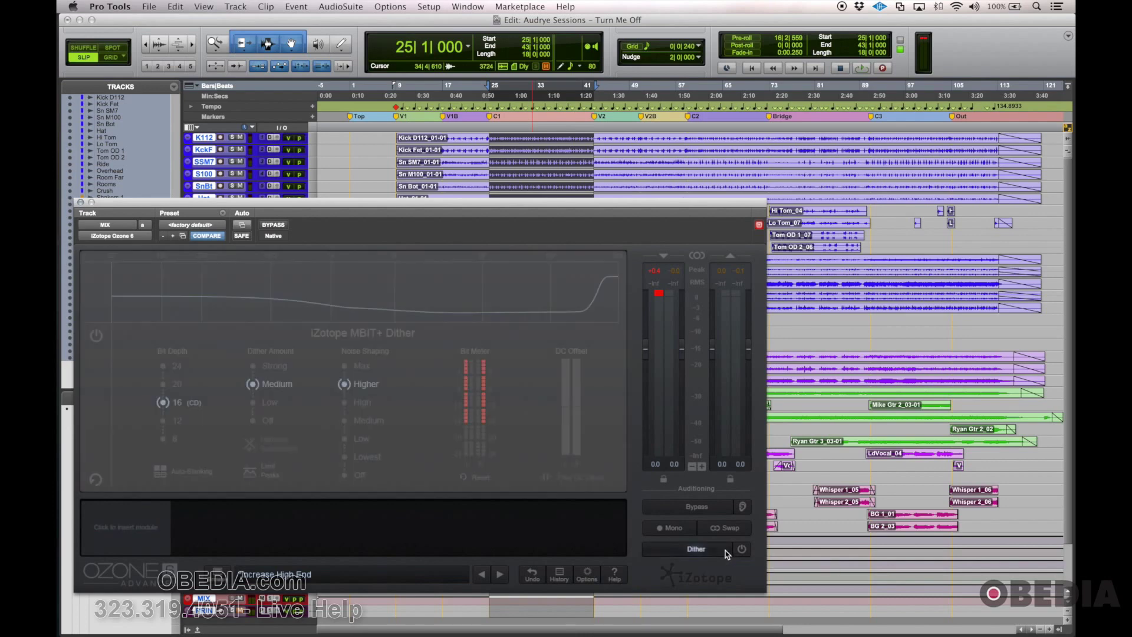
left_click(720, 555)
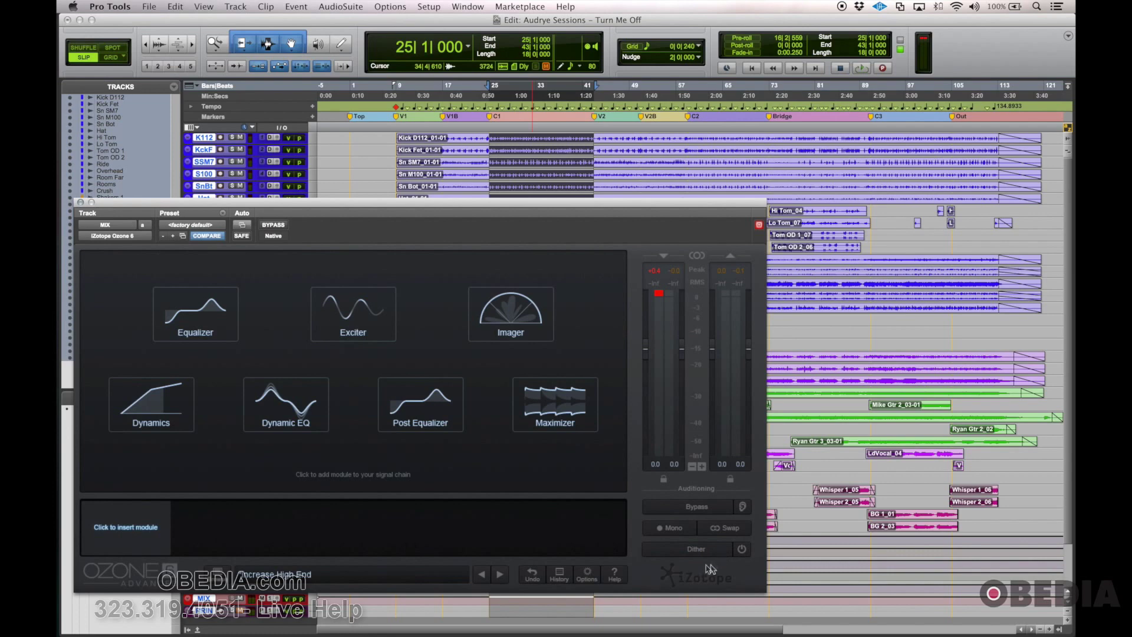
left_click(218, 574)
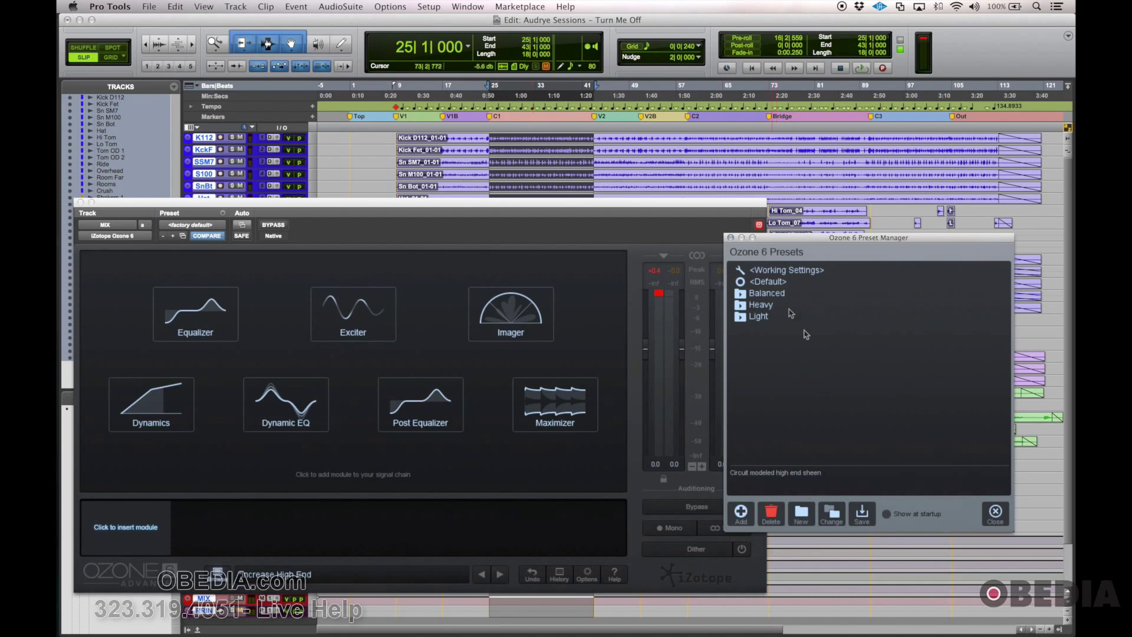
left_click(742, 295)
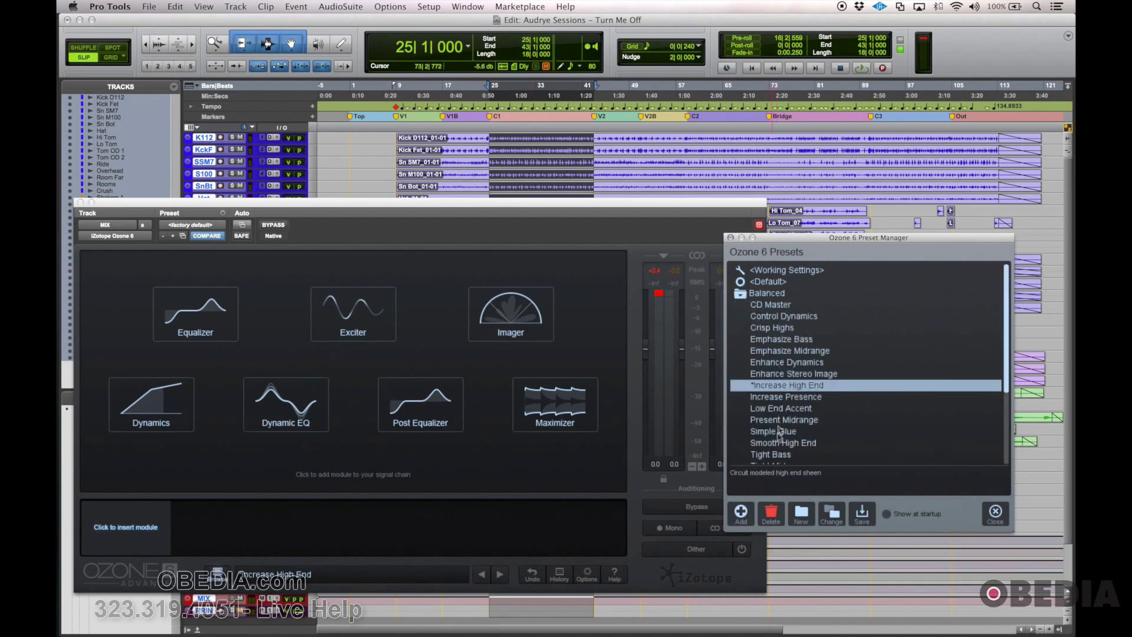
left_click(741, 295)
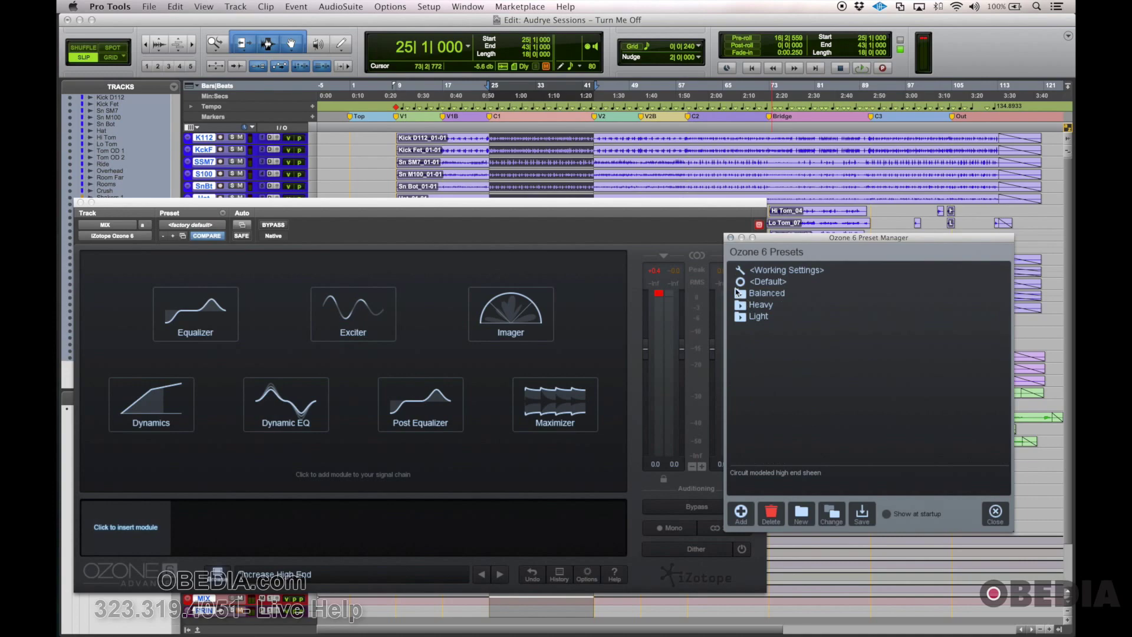
left_click(731, 238)
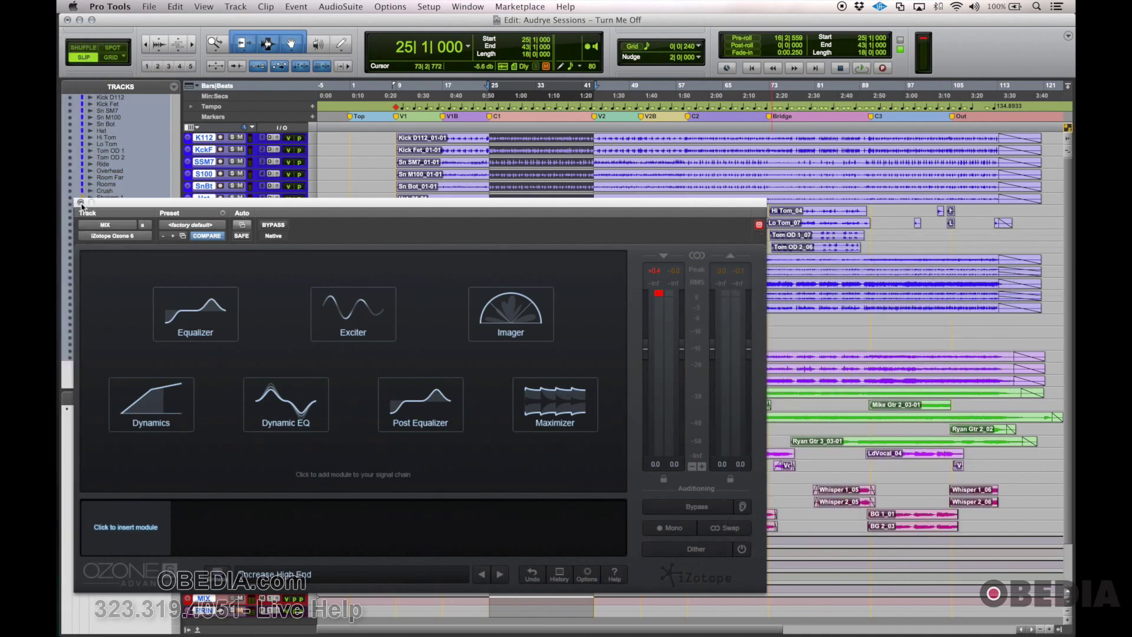
Close Ozone, switch to the Mix window with Cmd+=, and reopen the iZoOzone6 insert on MIX
key("super+w")
key("super+equal")
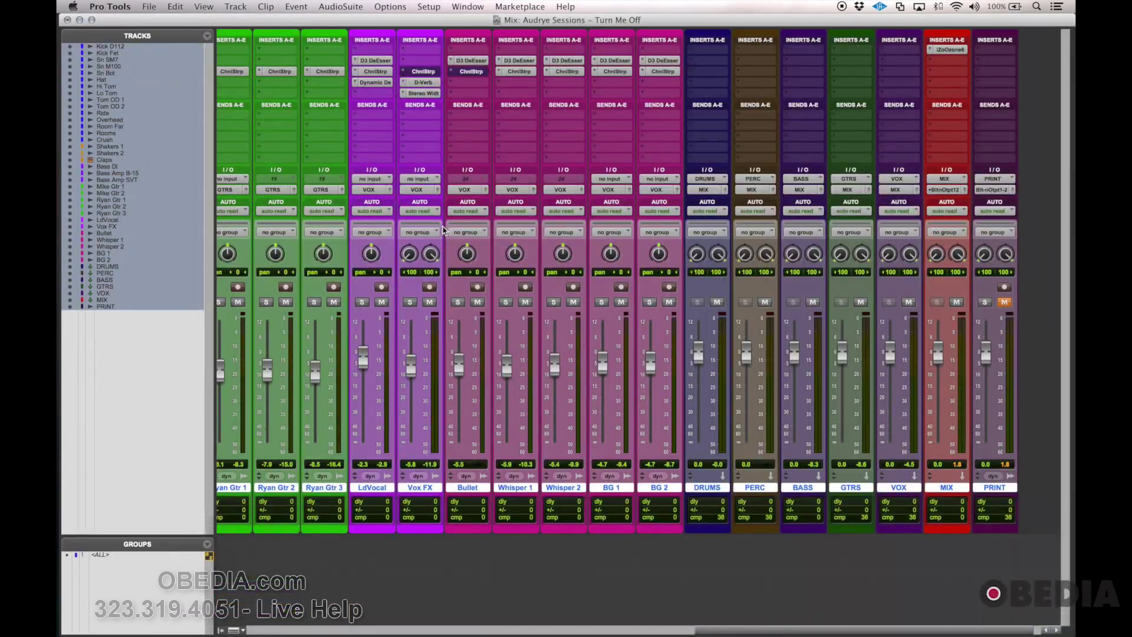
scroll(780, 242, "left", 2)
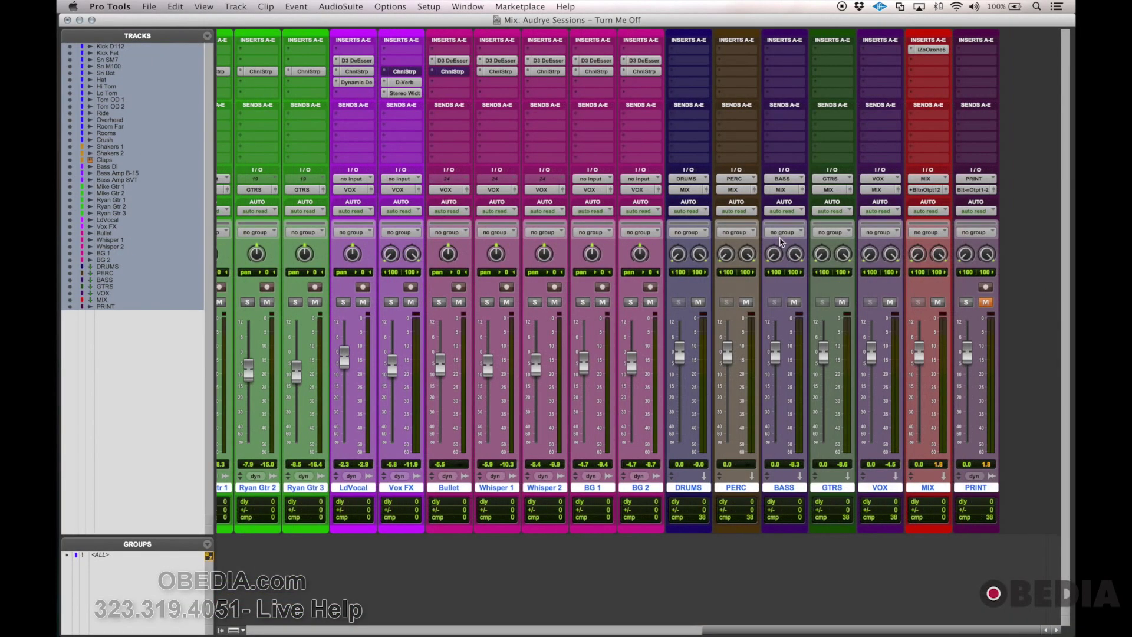
scroll(780, 242, "right", 2)
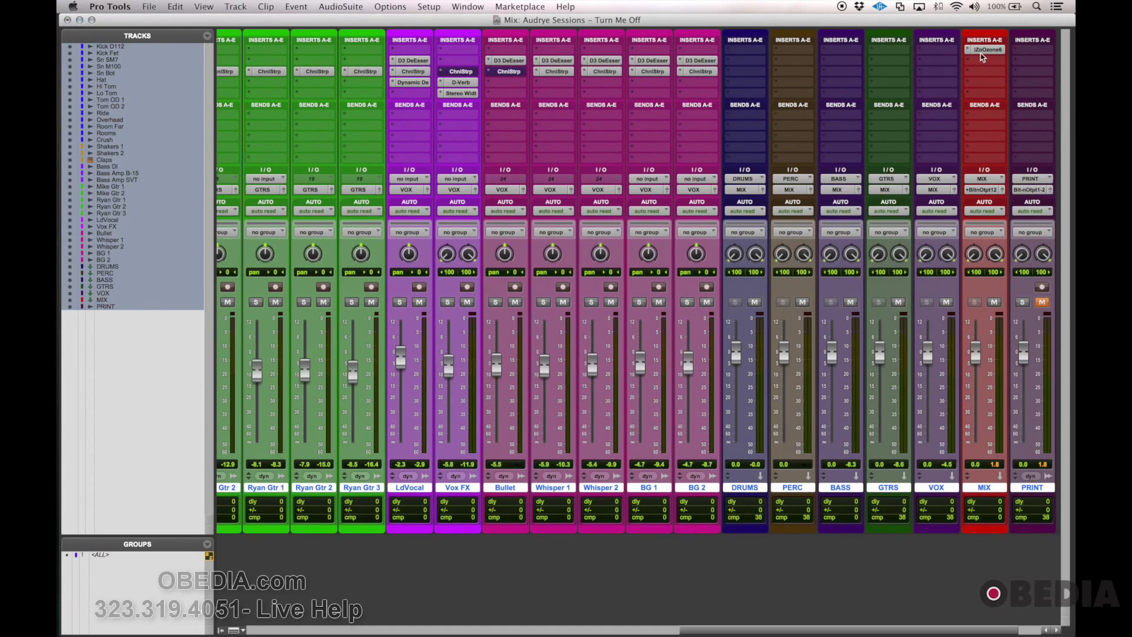
left_click(984, 51)
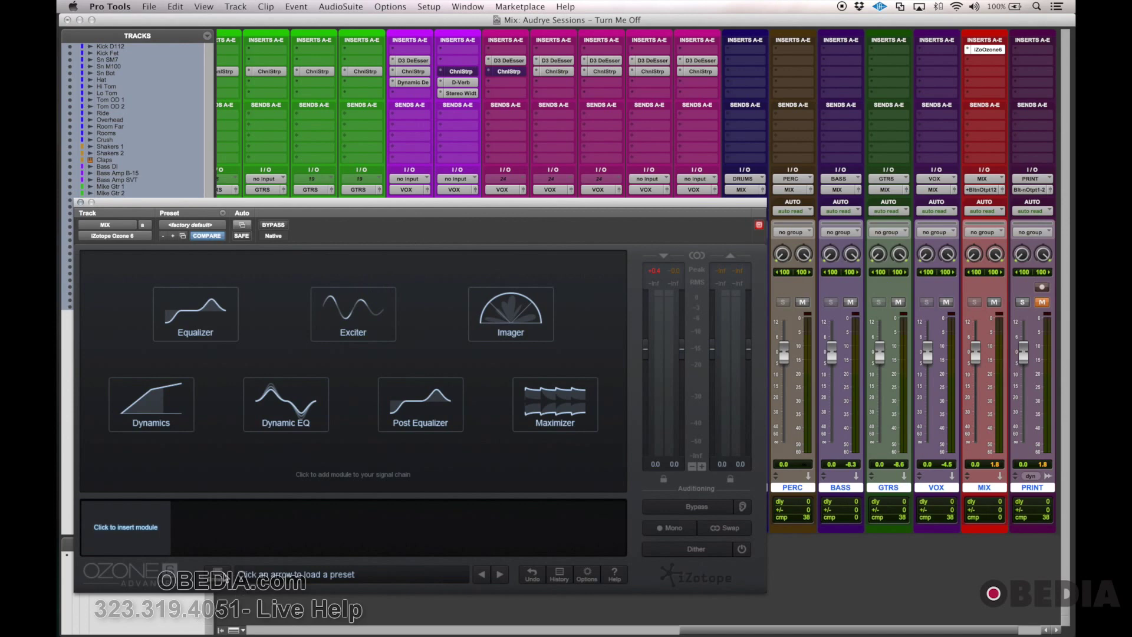
Audition the Balanced presets Crisp Highs and Present Midrange, then settle on Tight Bass
left_click(218, 573)
left_click(775, 327)
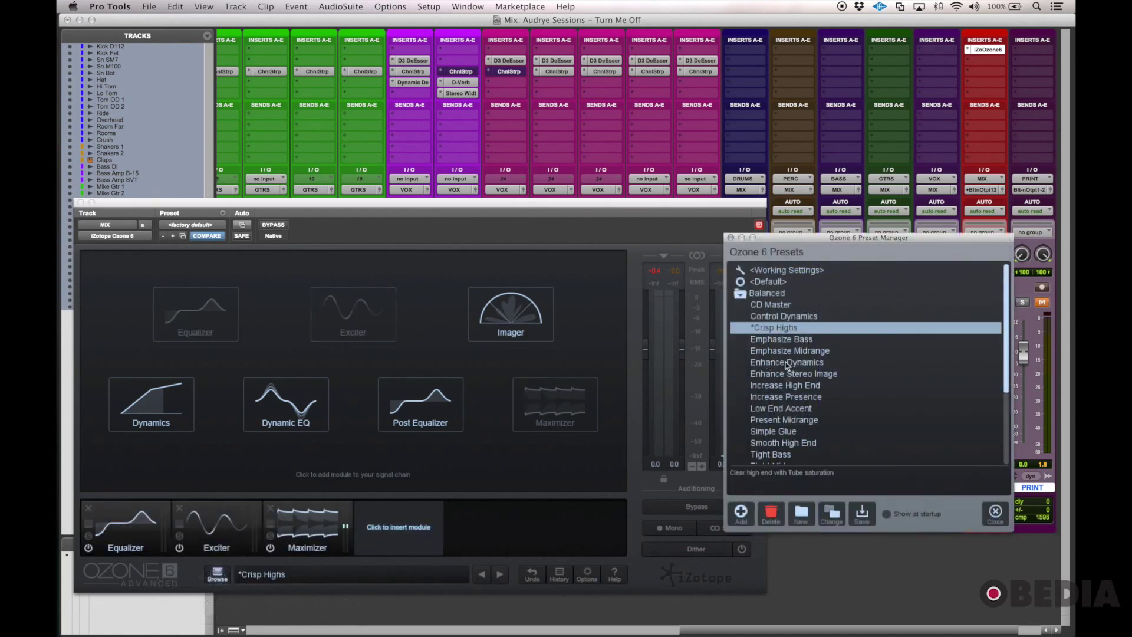
left_click(767, 419)
scroll(783, 423, "down", 2)
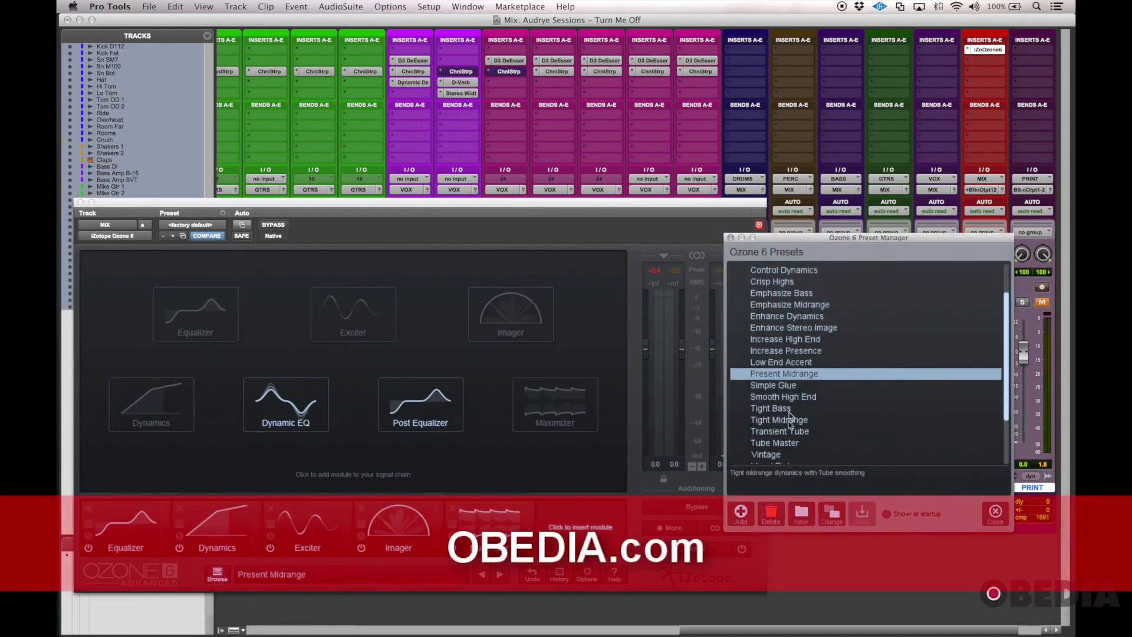
left_click(789, 409)
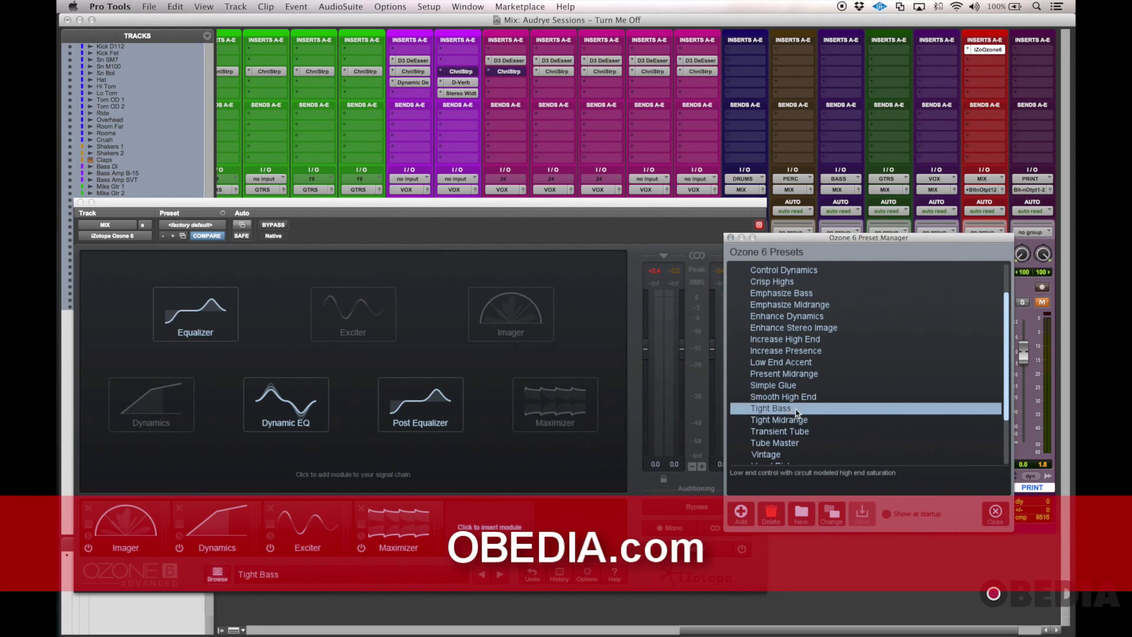
scroll(797, 436, "down", 3)
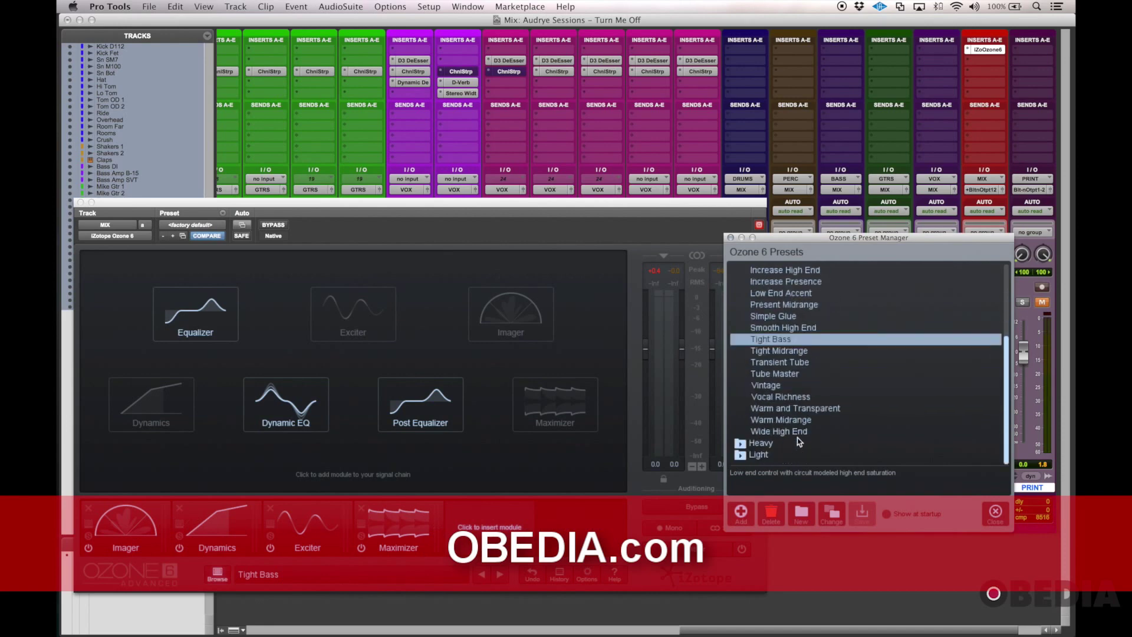
left_click(339, 395)
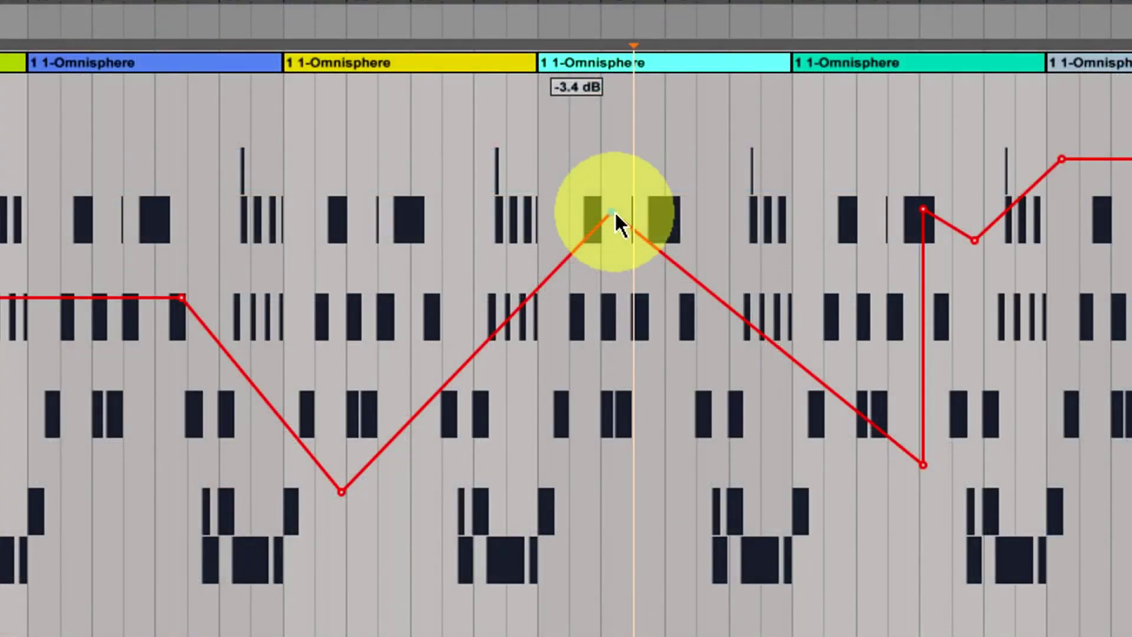
left_click_drag(614, 211, 611, 217)
left_click_drag(612, 217, 612, 221)
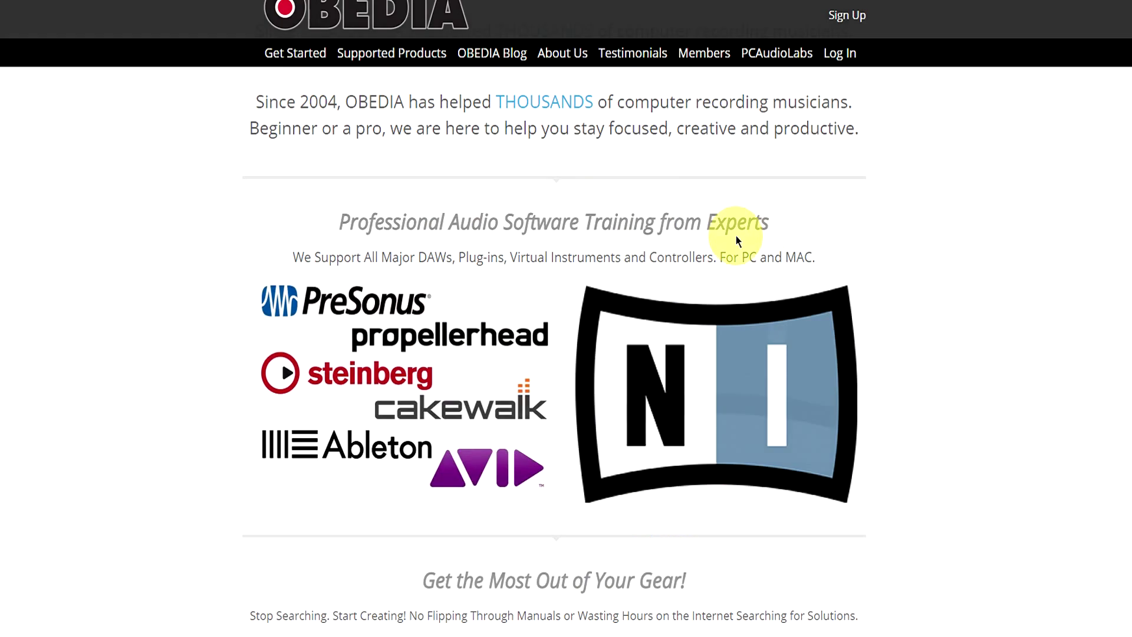
scroll(720, 247, "down", 20)
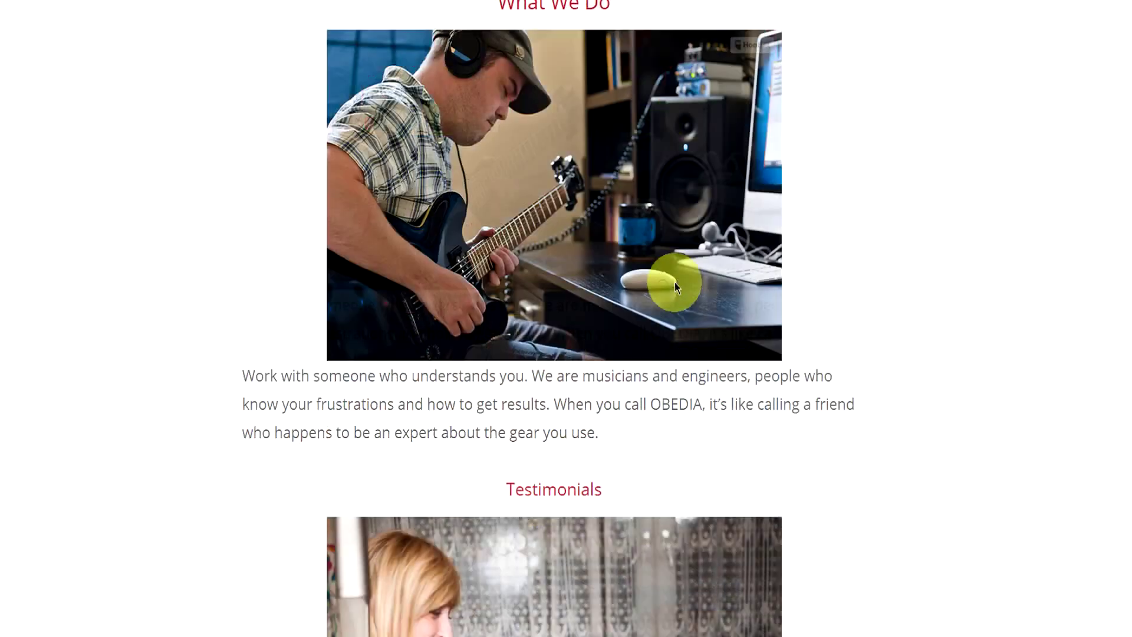
scroll(672, 285, "down", 15)
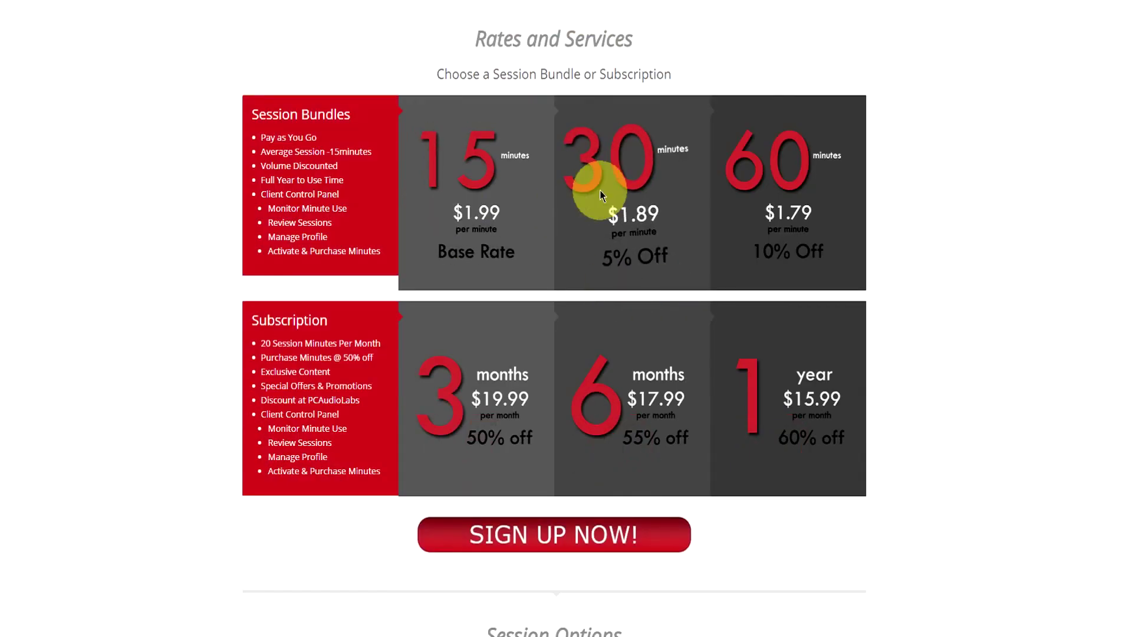